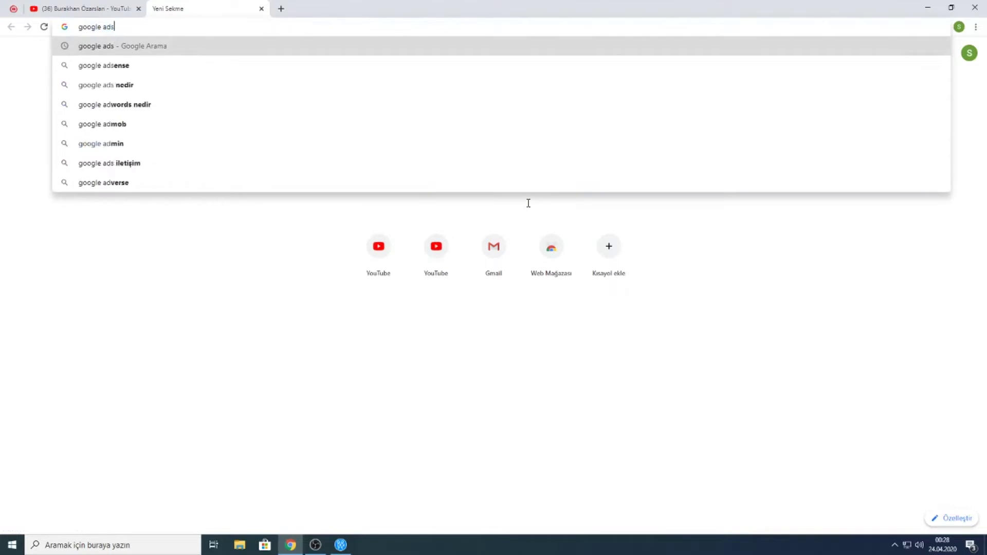
Search the web for google ads, open the advertised Google Ads site and dismiss its COVID-19 notice
{"action": "key", "text": "Return"}
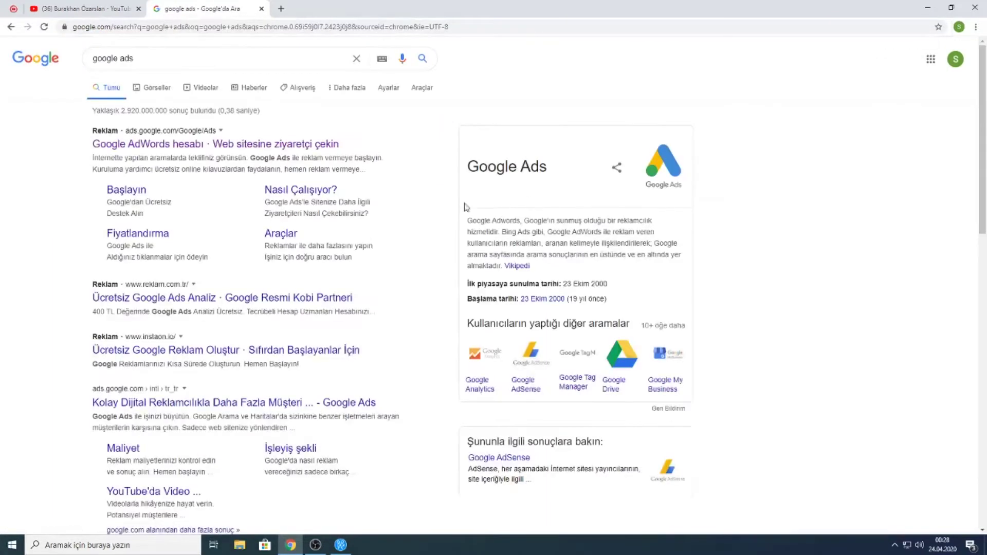
{"action": "left_click", "coordinate": [167, 146]}
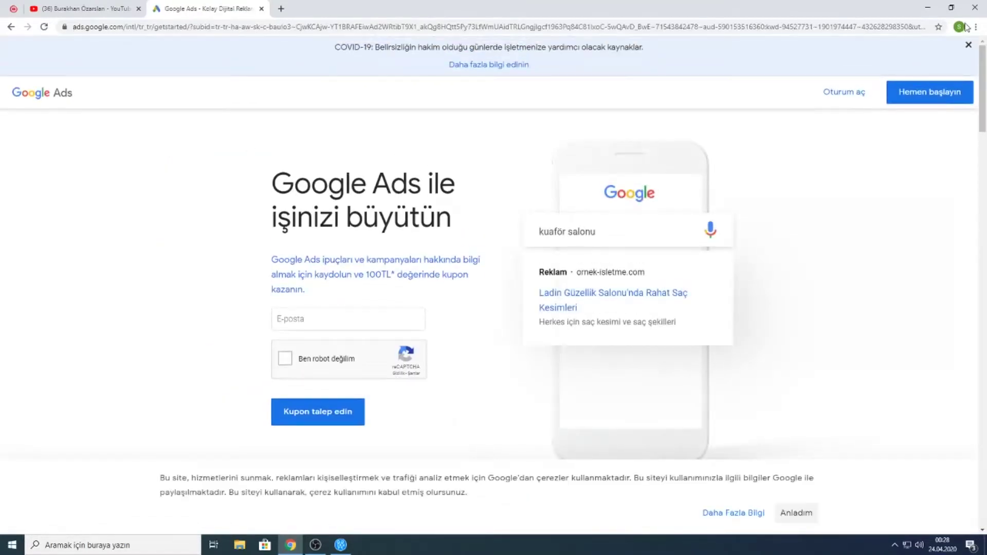
{"action": "left_click", "coordinate": [969, 46]}
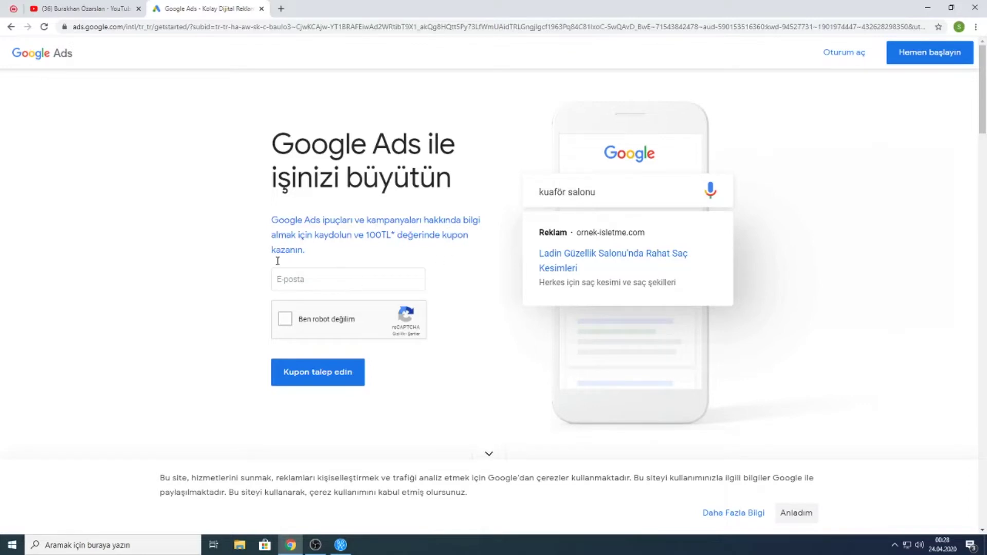
Fill in the e-mail address in the coupon form and start the Ben robot değilim verification
{"action": "left_click", "coordinate": [327, 280]}
{"action": "left_click", "coordinate": [328, 305]}
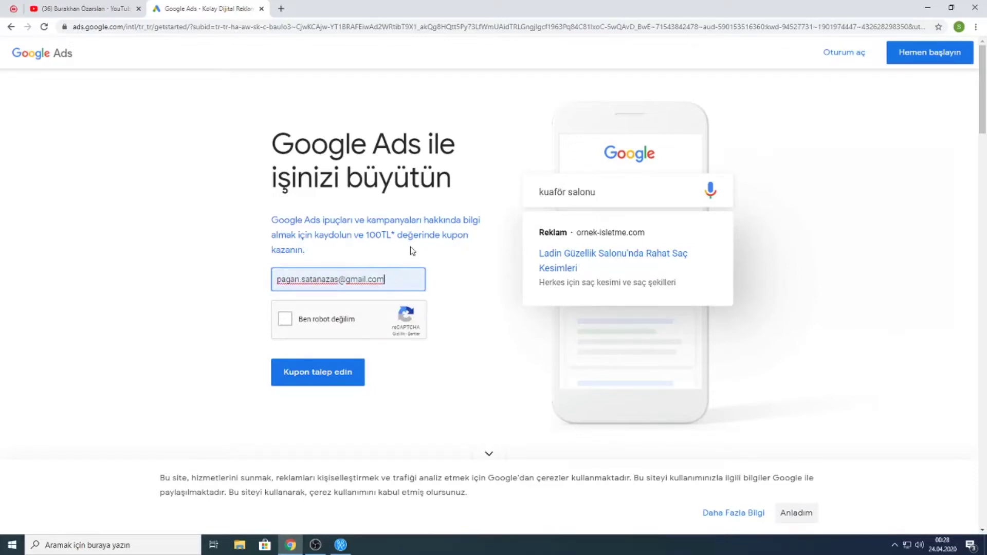
{"action": "left_click", "coordinate": [286, 321]}
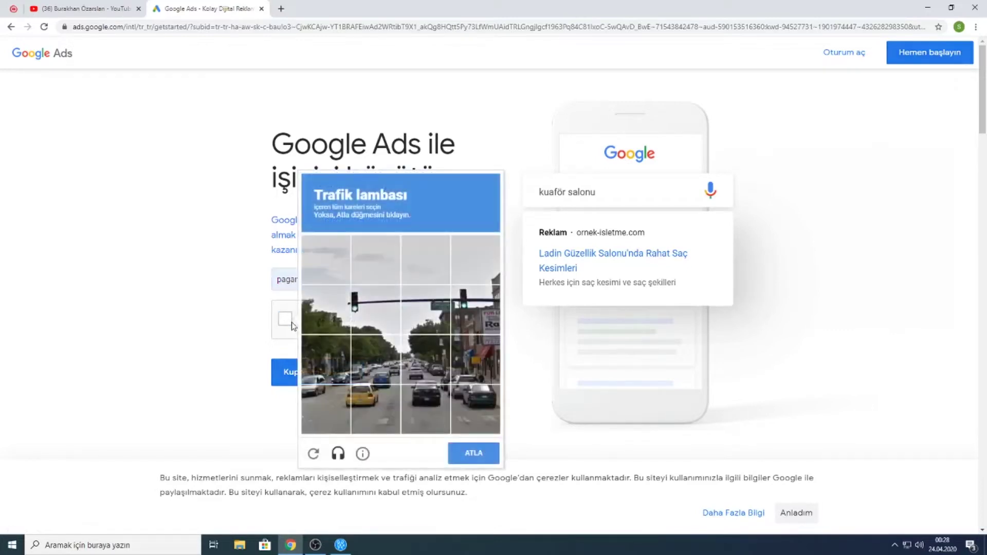
Solve both Trafik lambası image challenges by marking the traffic light squares, and submit the coupon request
{"action": "left_click", "coordinate": [333, 323]}
{"action": "left_click", "coordinate": [375, 316]}
{"action": "left_click", "coordinate": [425, 316]}
{"action": "left_click", "coordinate": [498, 317]}
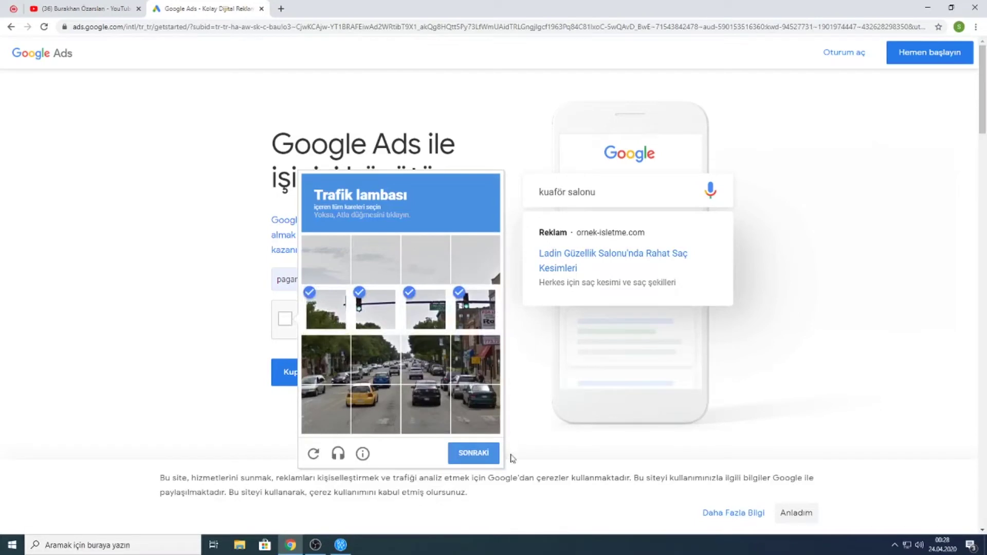
{"action": "left_click", "coordinate": [476, 457]}
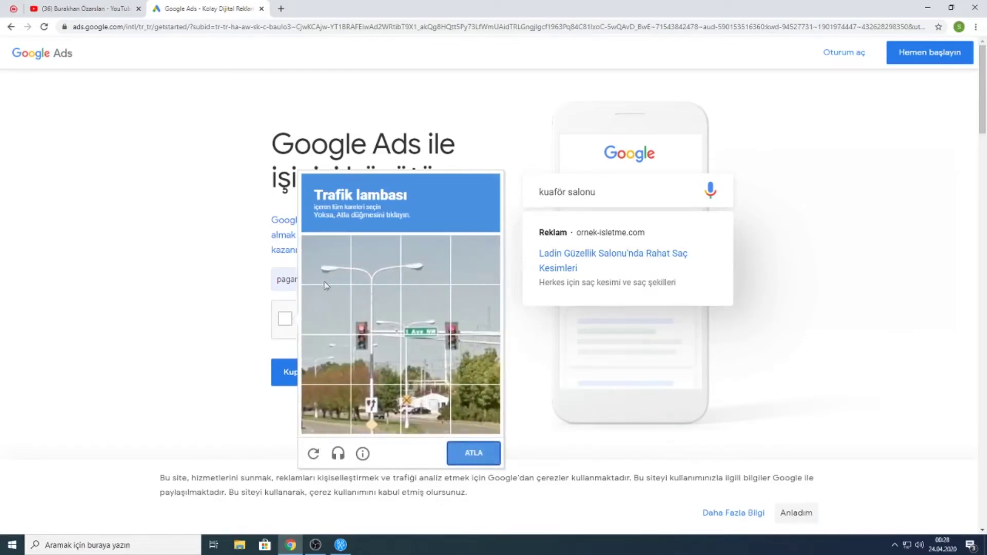
{"action": "left_click", "coordinate": [360, 321]}
{"action": "left_click", "coordinate": [364, 349]}
{"action": "left_click", "coordinate": [457, 329]}
{"action": "left_click", "coordinate": [465, 355]}
{"action": "left_click", "coordinate": [438, 329]}
{"action": "left_click", "coordinate": [438, 347]}
{"action": "left_click", "coordinate": [487, 459]}
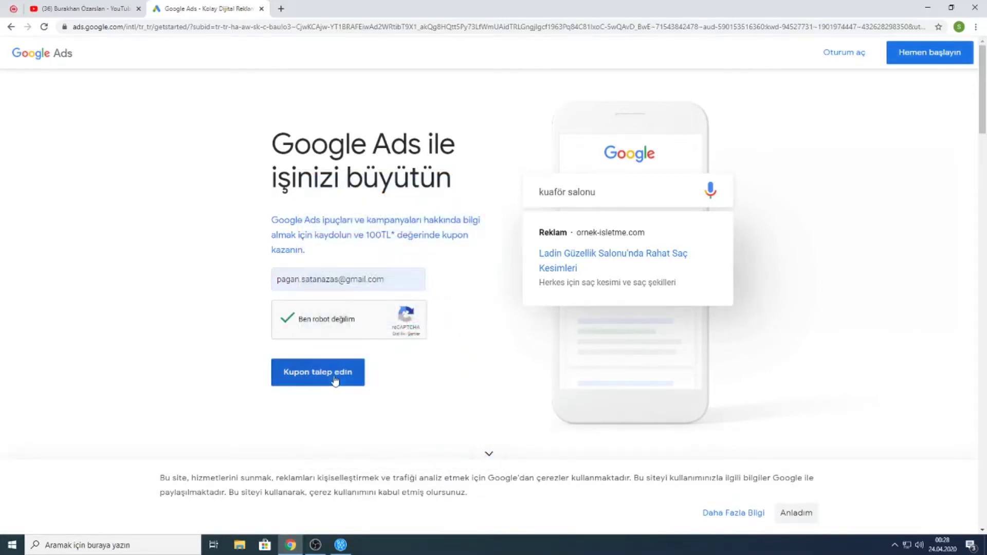
{"action": "left_click", "coordinate": [335, 380]}
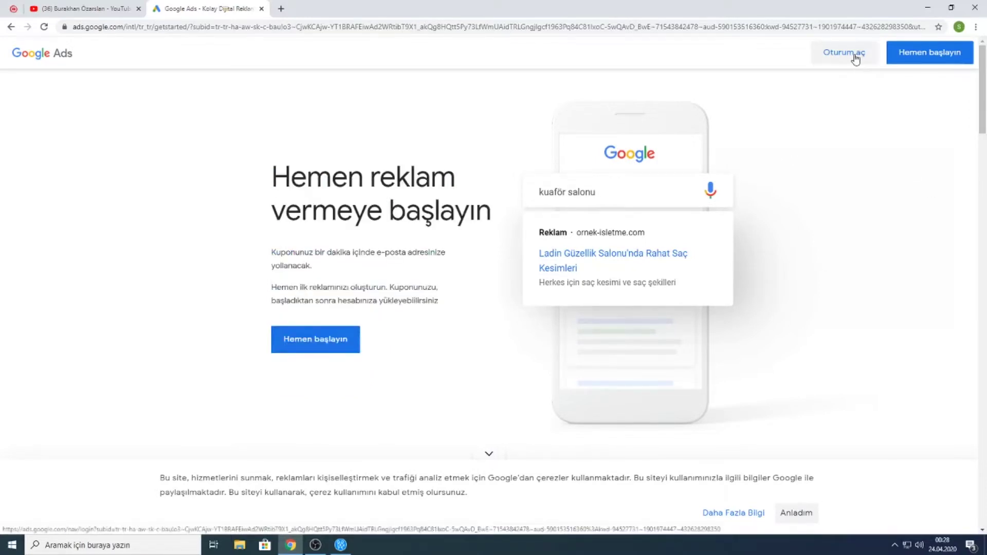
Enter the Google Ads account and start a new campaign with the goal Ürün ve markayı dikkate alma
{"action": "left_click", "coordinate": [327, 351]}
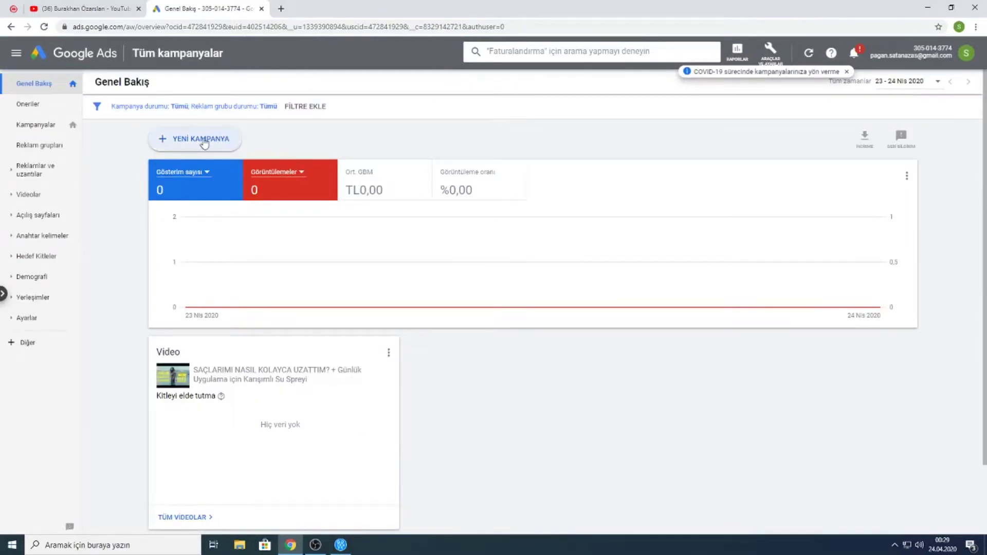
{"action": "left_click", "coordinate": [204, 144]}
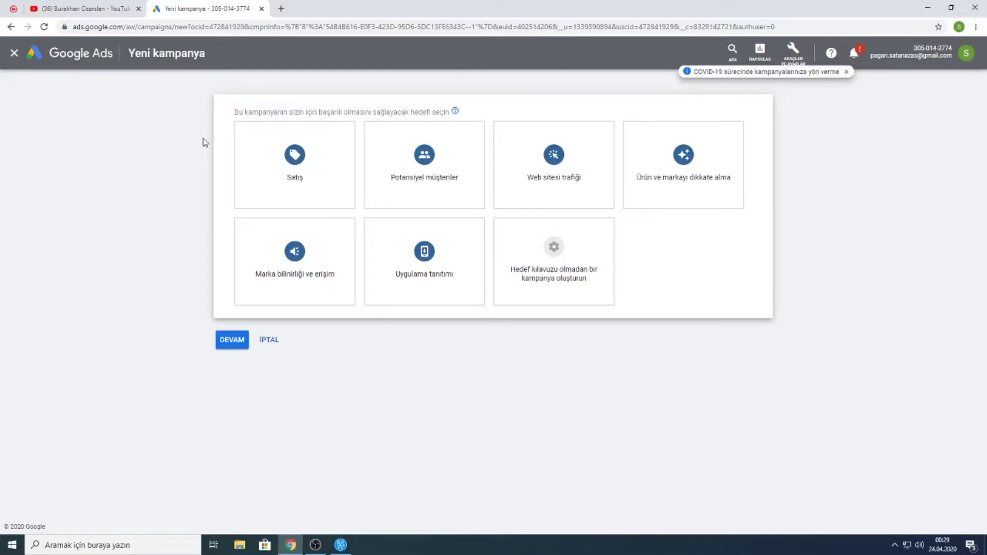
{"action": "left_click", "coordinate": [320, 172]}
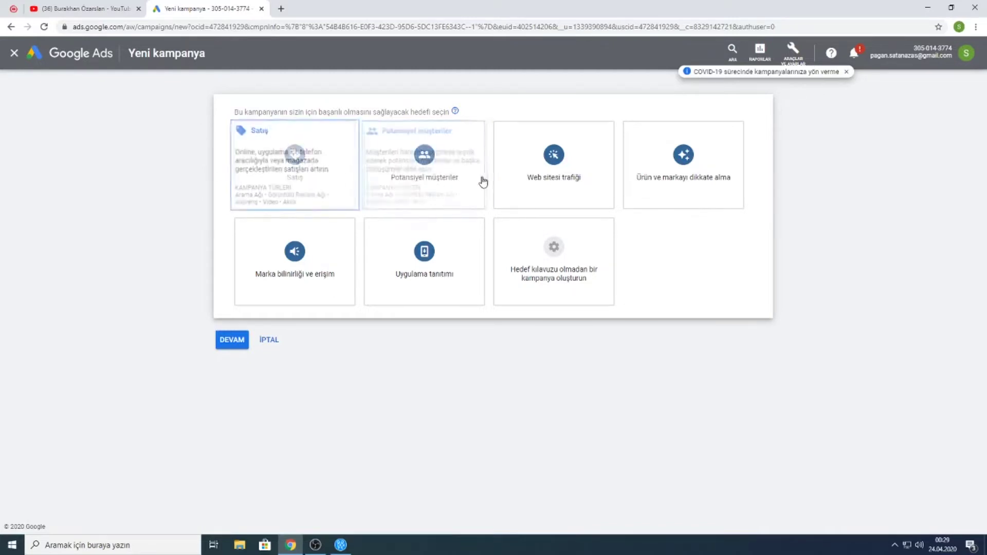
{"action": "left_click", "coordinate": [548, 180]}
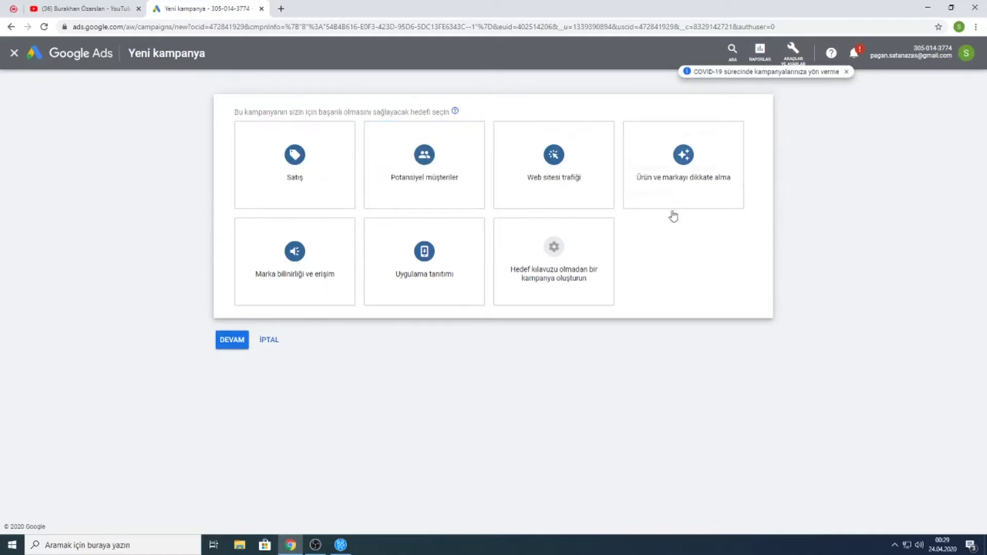
{"action": "left_click", "coordinate": [707, 190]}
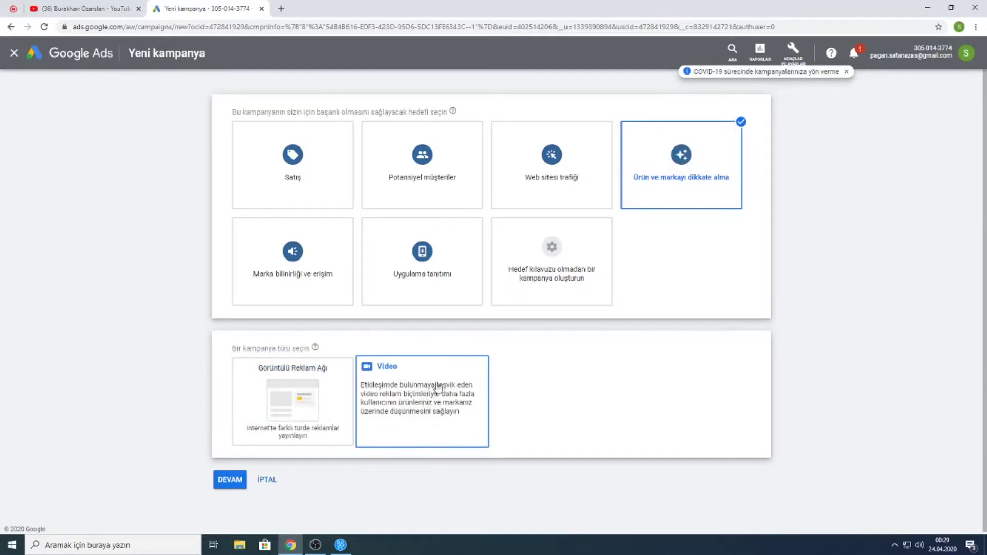
Choose Video as the campaign type and continue with the Kararları etkileyin subtype
{"action": "left_click", "coordinate": [383, 422]}
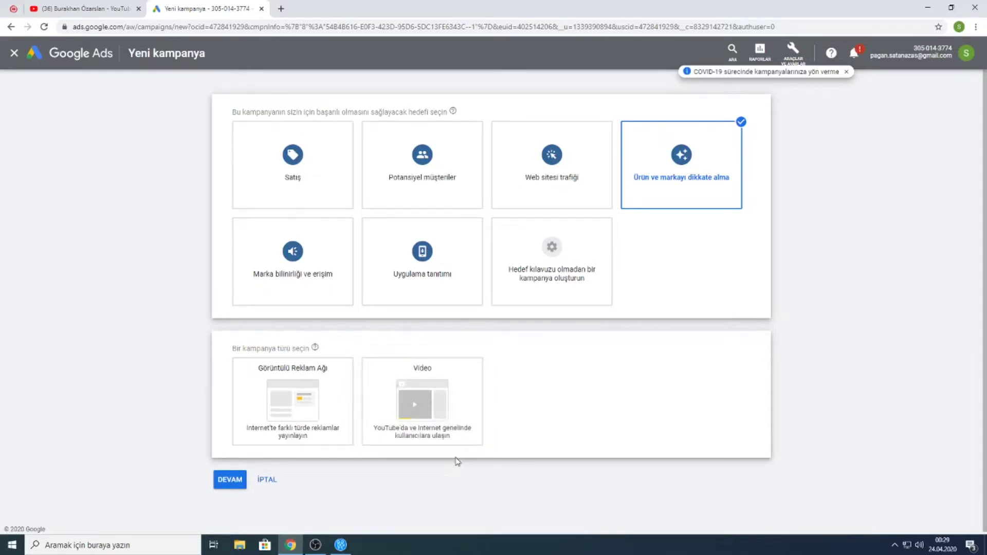
{"action": "left_click", "coordinate": [440, 423]}
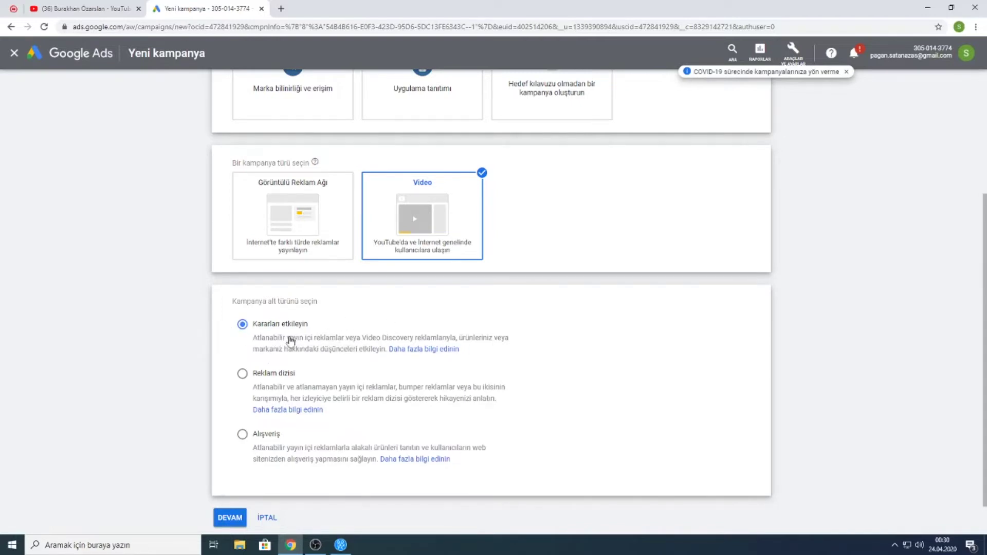
{"action": "left_click", "coordinate": [235, 519]}
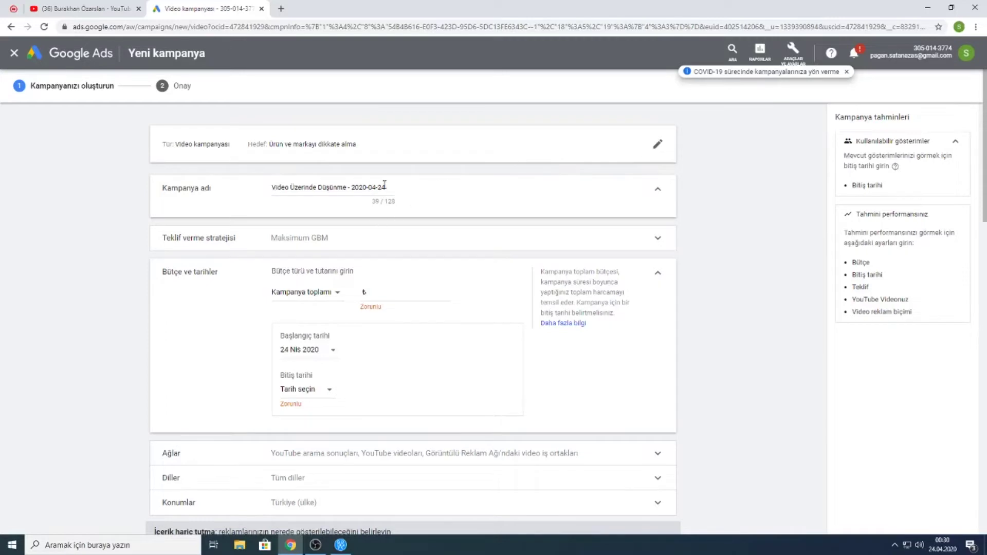
Name the campaign youtube reklam
{"action": "left_click_drag", "start_coordinate": [391, 187], "coordinate": [254, 190]}
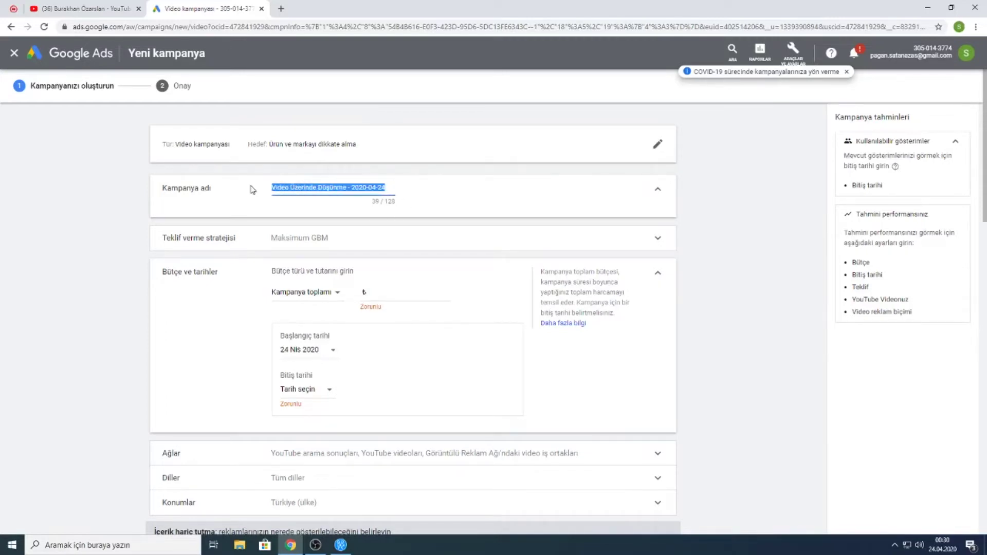
{"action": "type", "text": "youtube reklam"}
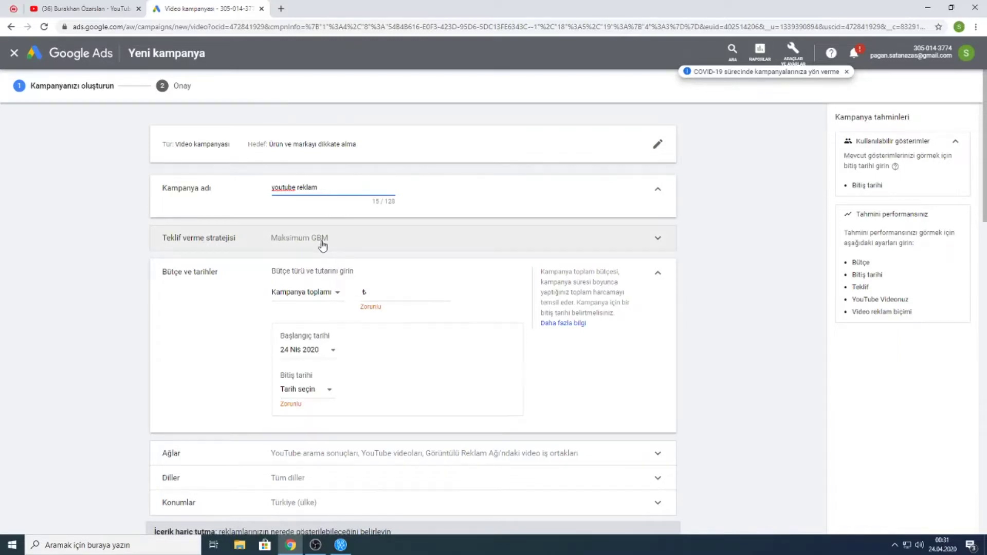
Examine the campaign's bidding strategy details and the videos uploaded to the YouTube channel
{"action": "left_click", "coordinate": [465, 243]}
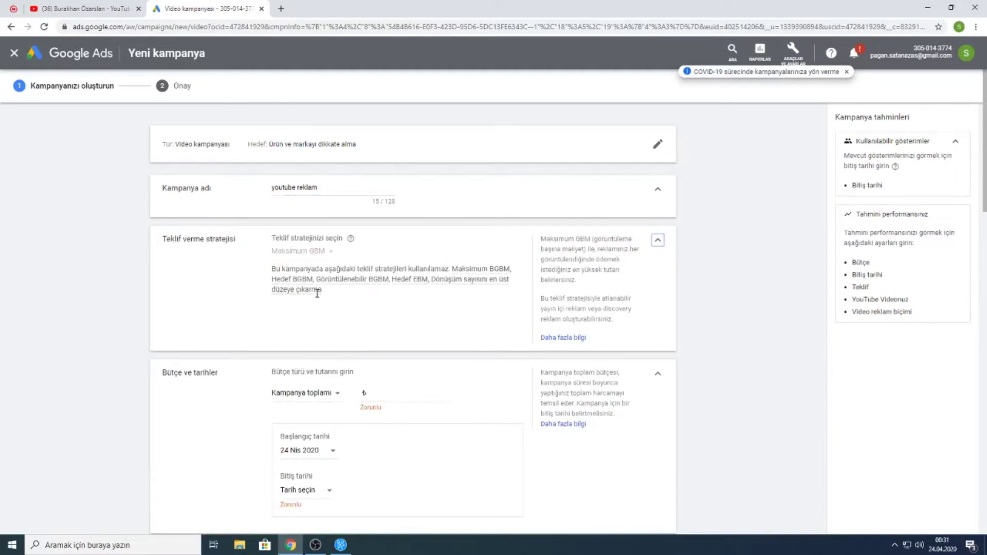
{"action": "mouse_move", "coordinate": [318, 293]}
{"action": "left_click", "coordinate": [109, 8]}
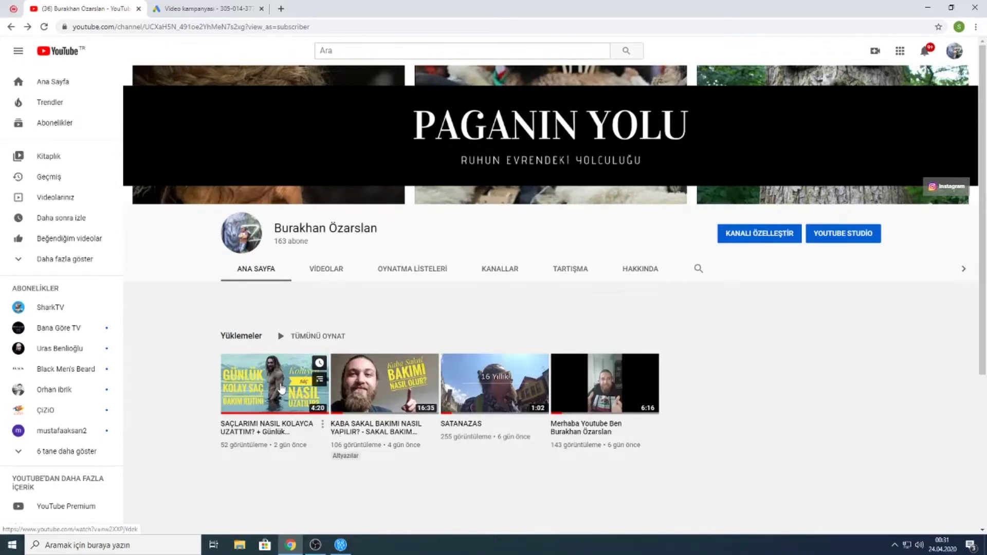
{"action": "left_click", "coordinate": [181, 8]}
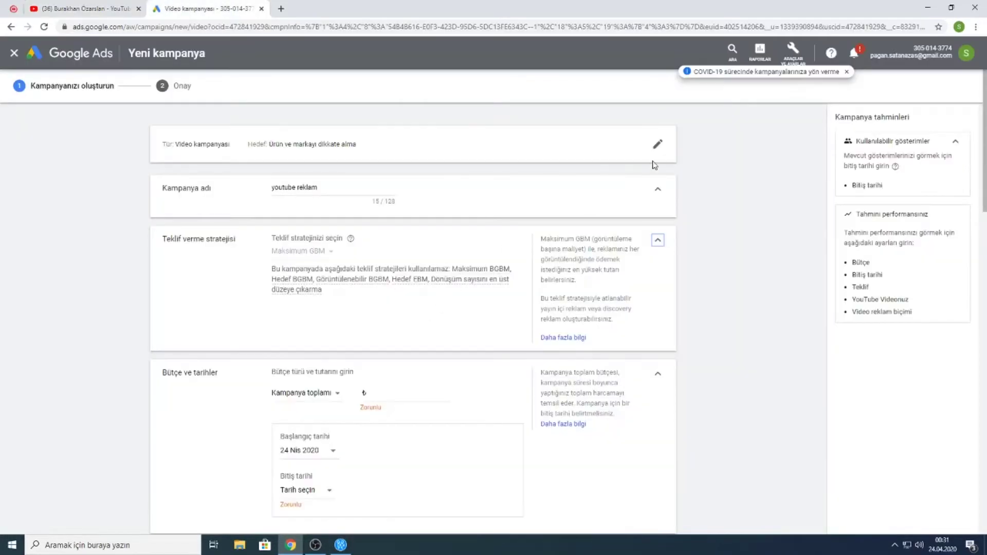
{"action": "left_click", "coordinate": [657, 240]}
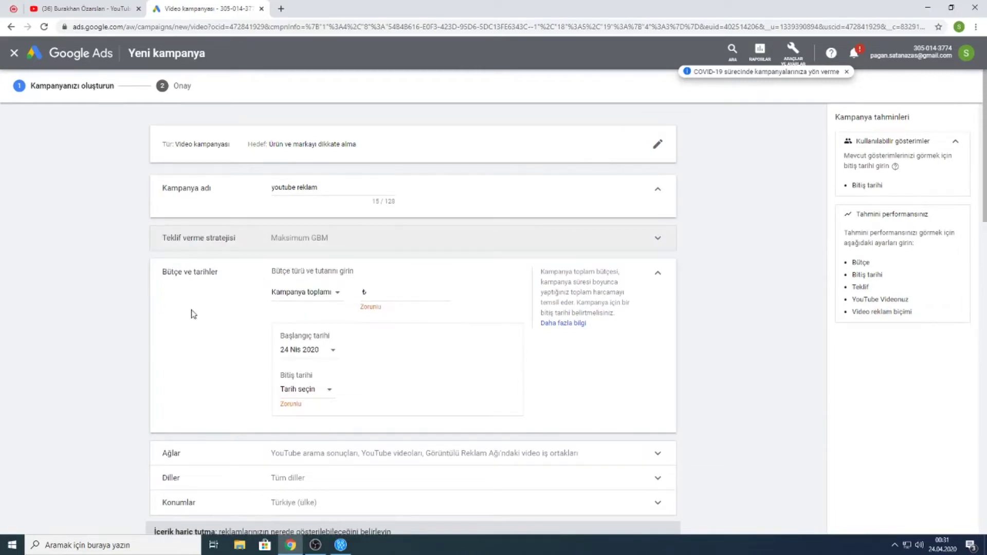
Set a campaign total (Kampanya toplamı) budget of ₺20,00
{"action": "left_click", "coordinate": [336, 294]}
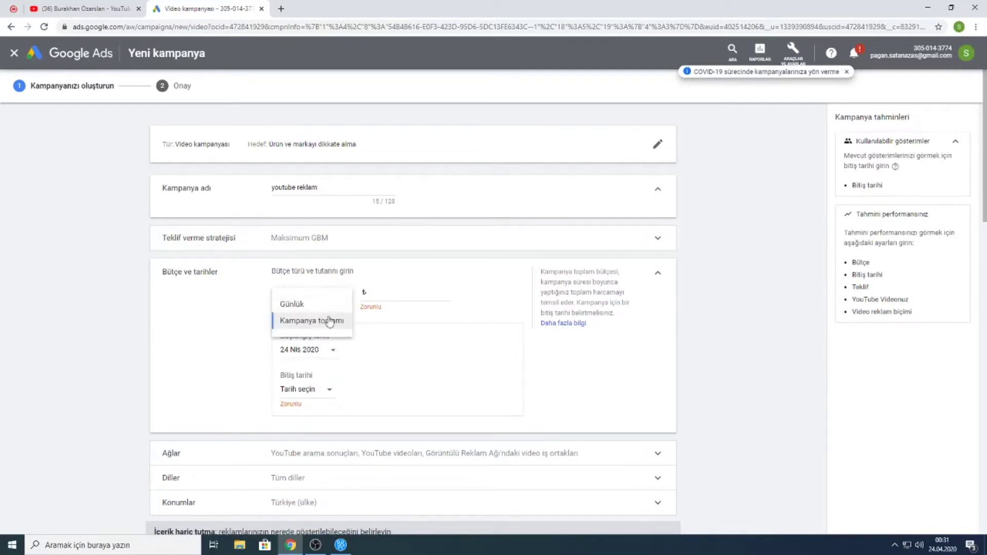
{"action": "left_click", "coordinate": [416, 296]}
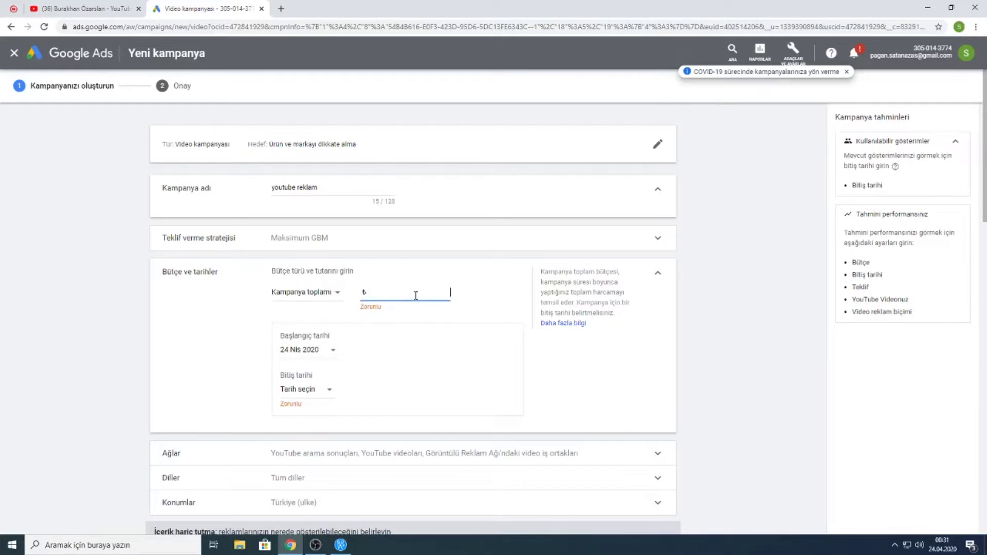
{"action": "type", "text": "2000"}
{"action": "left_click", "coordinate": [430, 368]}
Set the campaign's start date to 27 Nis 2020 and its end date to 1 May 2020
{"action": "left_click", "coordinate": [323, 355]}
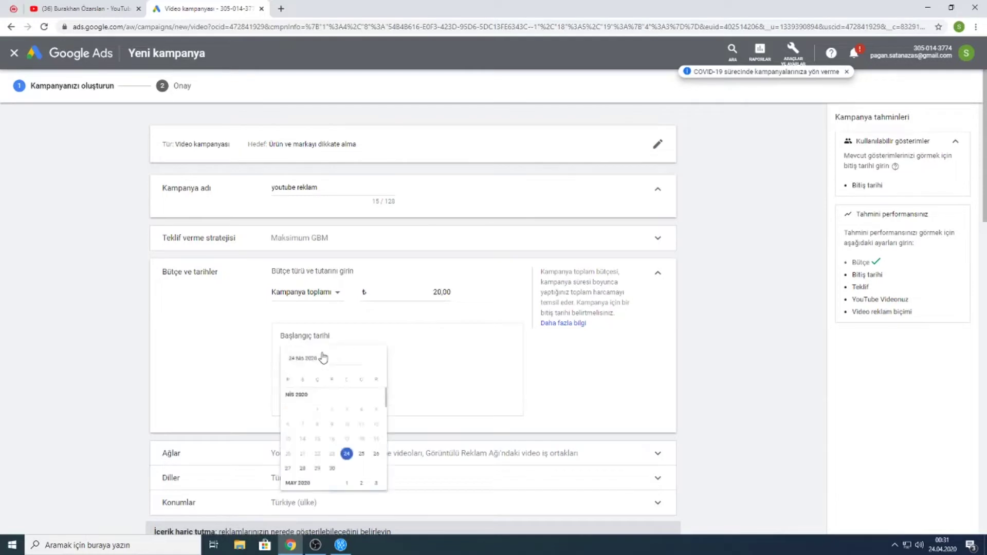
{"action": "scroll", "coordinate": [355, 489], "scroll_direction": "down", "scroll_amount": 1}
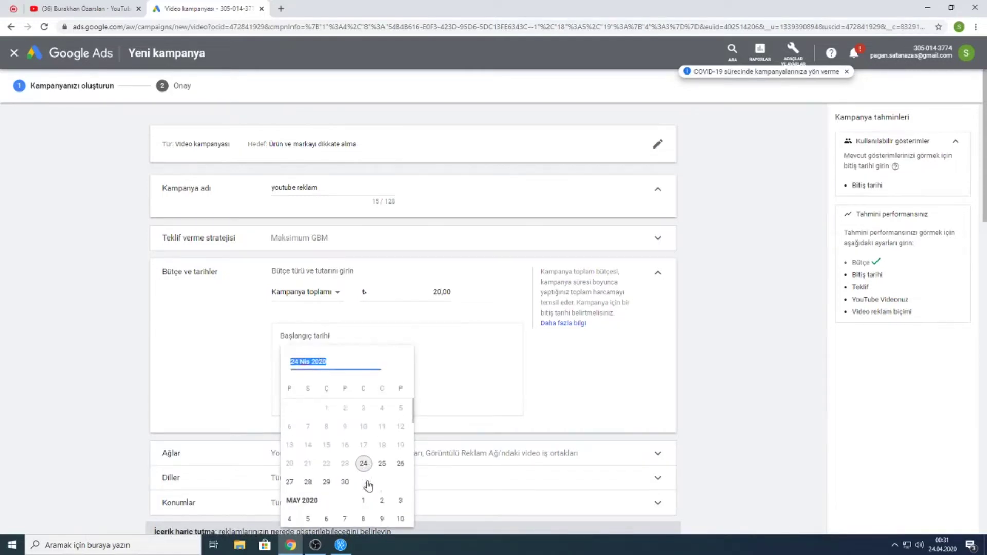
{"action": "left_click", "coordinate": [289, 448]}
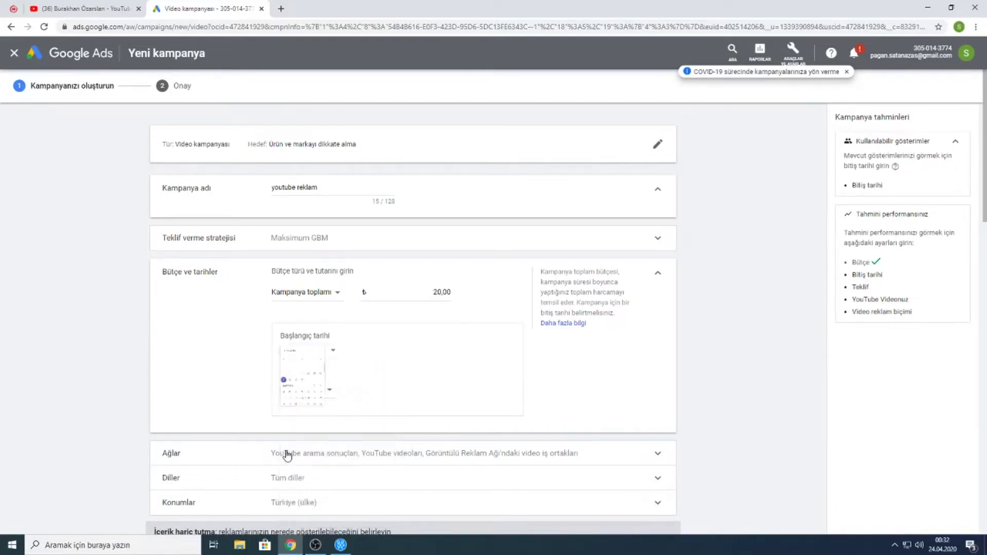
{"action": "left_click", "coordinate": [314, 399]}
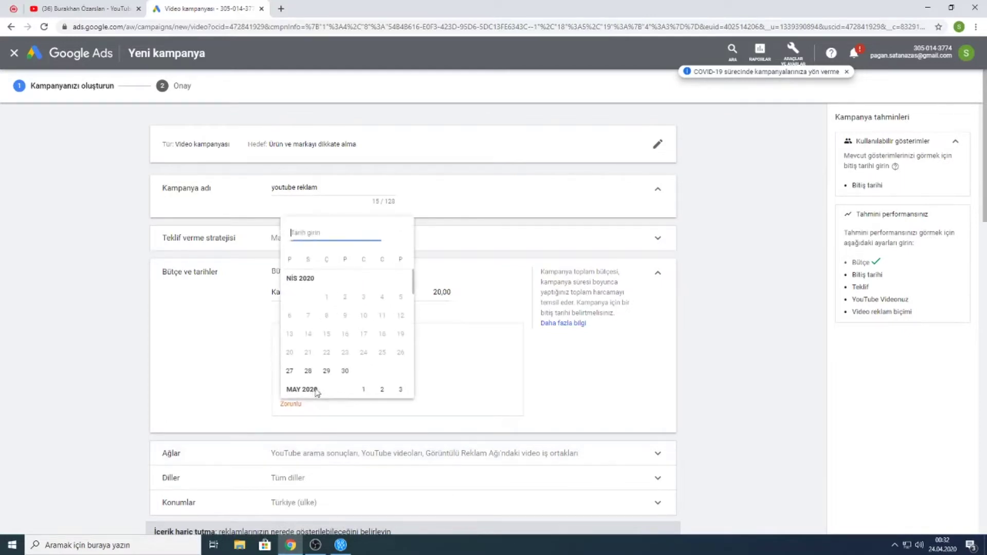
{"action": "left_click", "coordinate": [363, 390]}
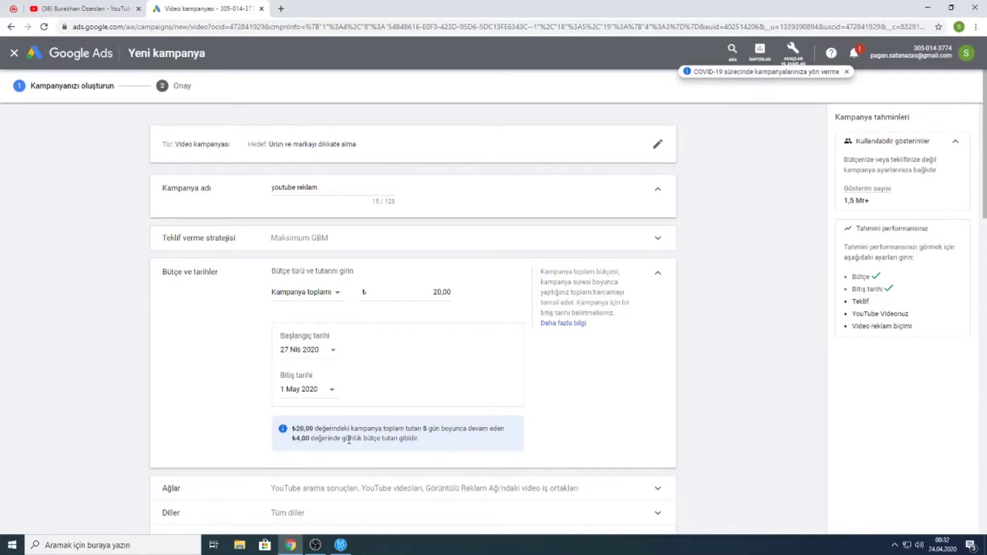
Re-enter ₺20,00 as the campaign total budget
{"action": "double_click", "coordinate": [441, 292]}
{"action": "type", "text": "14"}
{"action": "key", "text": "BackSpace"}
{"action": "key", "text": "BackSpace"}
{"action": "type", "text": "20"}
Exclude Görüntülü Reklam Ağı'ndaki video iş ortakları from the campaign's networks and collapse that section
{"action": "scroll", "coordinate": [441, 386], "scroll_direction": "down", "scroll_amount": 3}
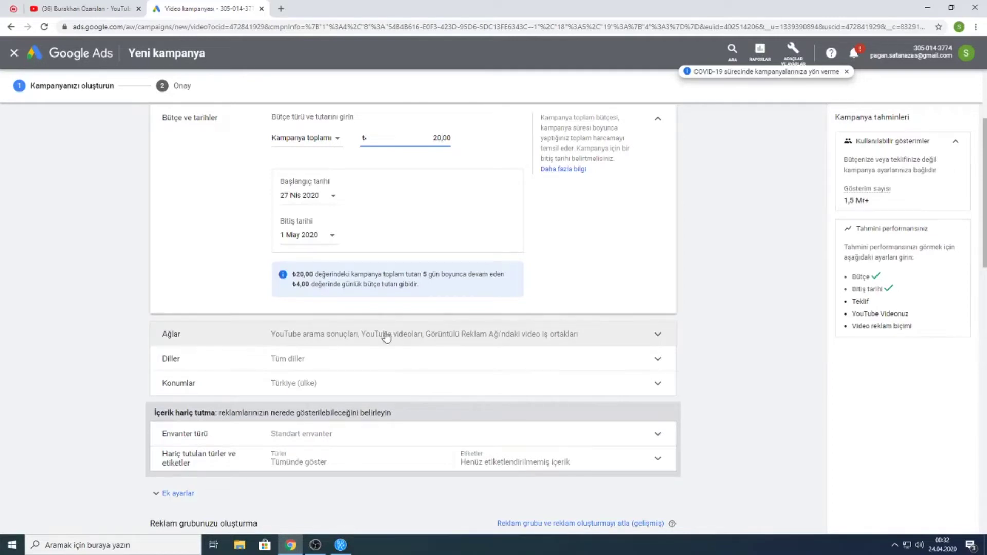
{"action": "left_click", "coordinate": [438, 339]}
{"action": "scroll", "coordinate": [437, 329], "scroll_direction": "down", "scroll_amount": 1}
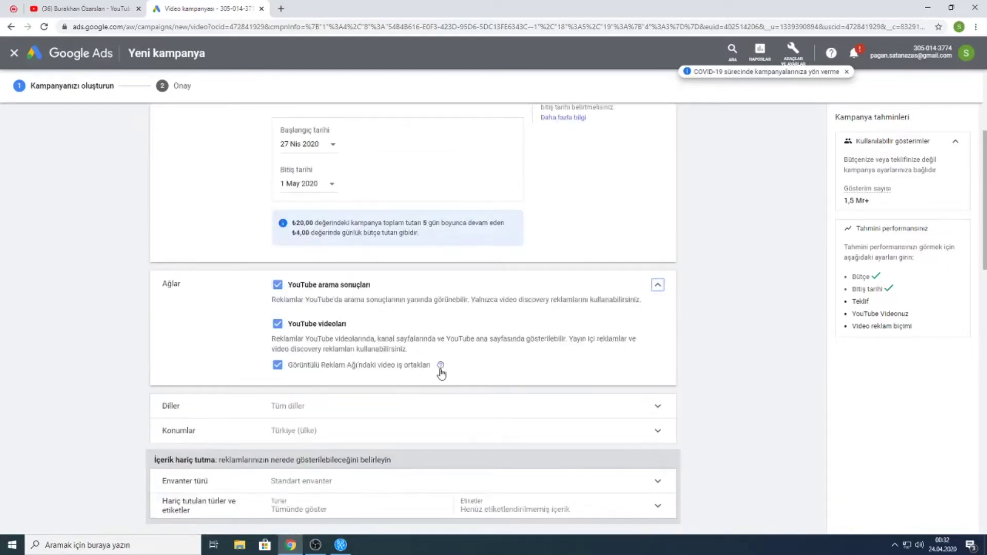
{"action": "left_click", "coordinate": [278, 365]}
{"action": "left_click", "coordinate": [658, 289]}
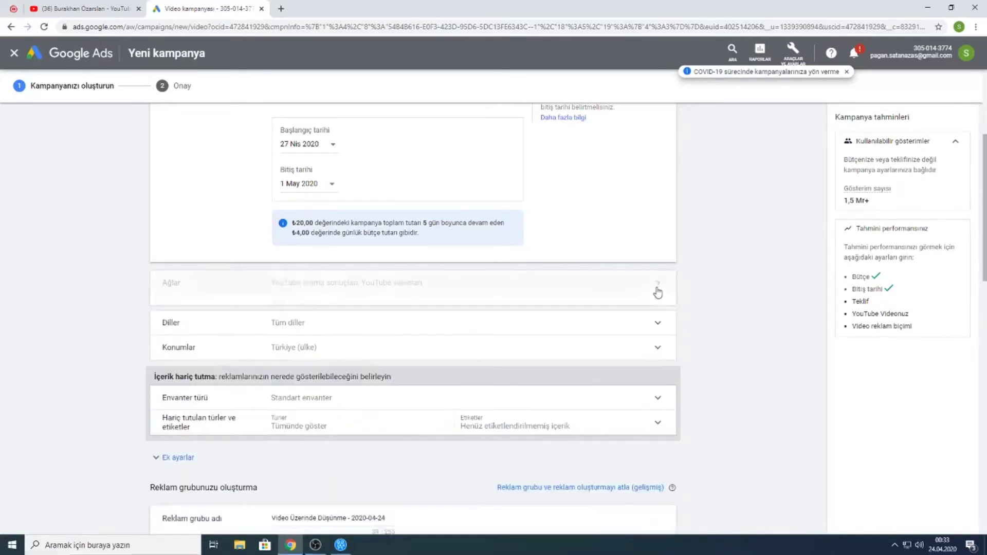
Set the campaign's language to Türkçe and collapse the Diller section
{"action": "left_click", "coordinate": [386, 320]}
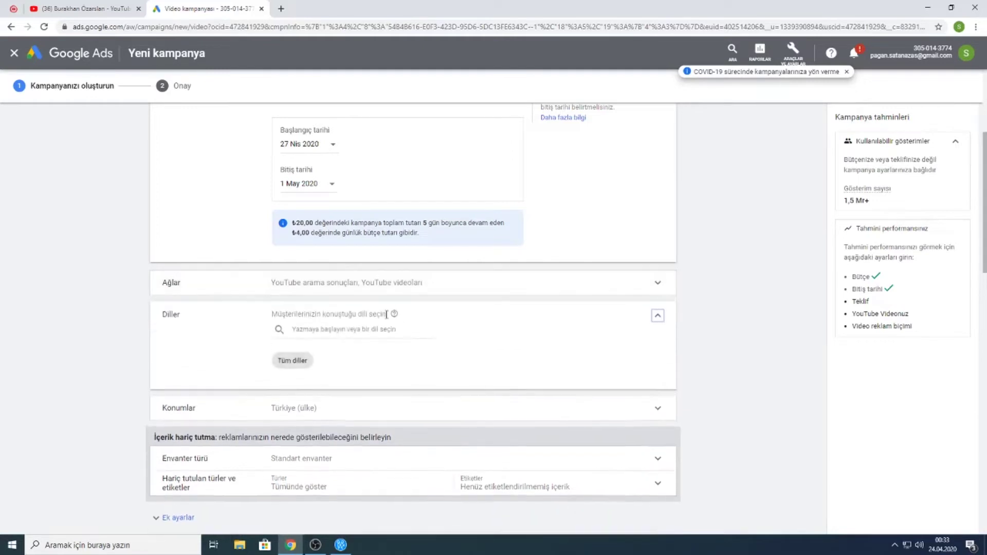
{"action": "left_click", "coordinate": [357, 333]}
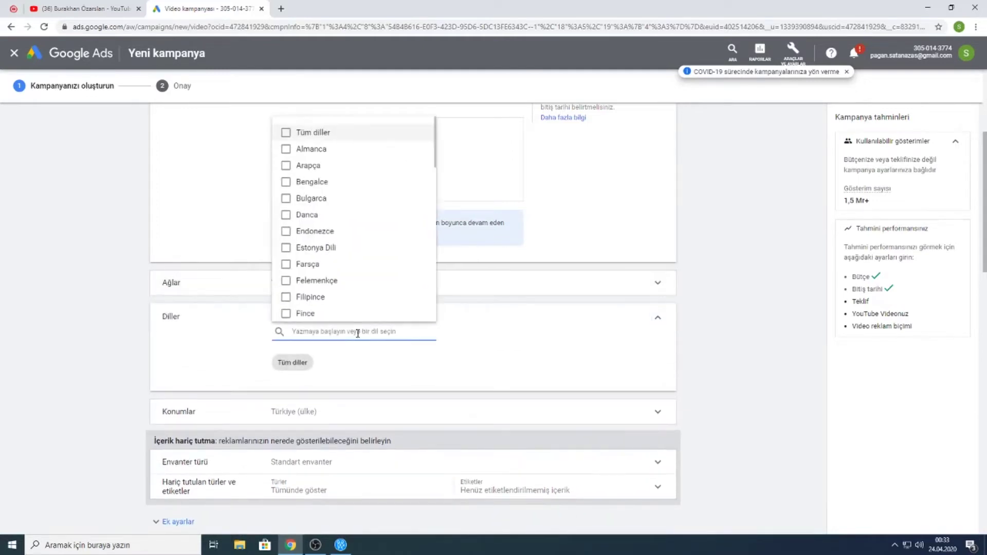
{"action": "type", "text": "tü"}
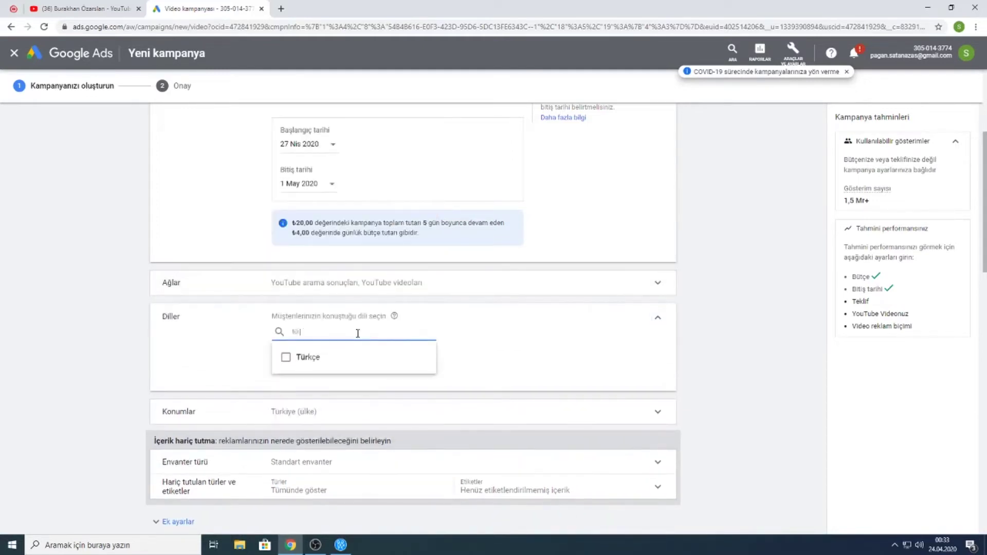
{"action": "type", "text": "rkçe"}
{"action": "left_click", "coordinate": [286, 356]}
{"action": "left_click", "coordinate": [491, 371]}
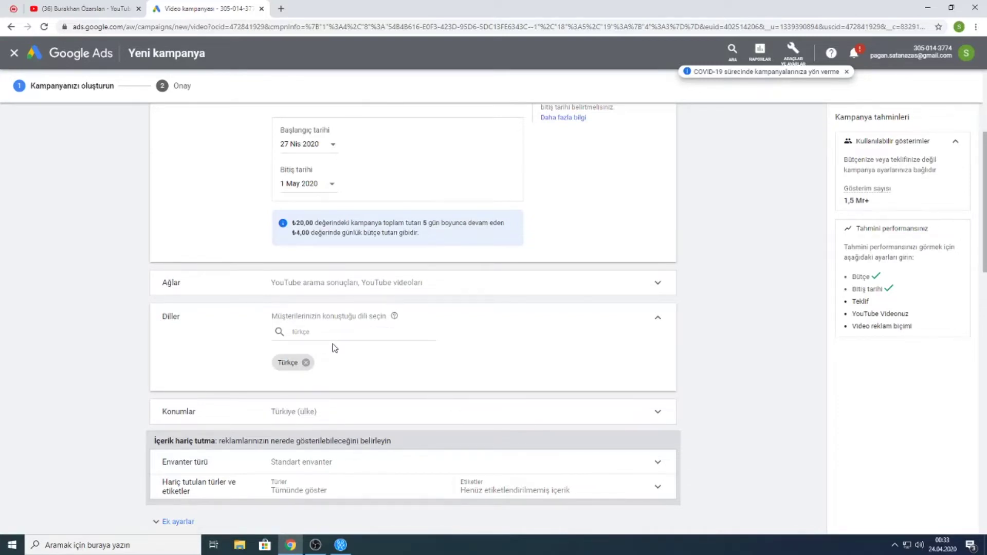
{"action": "left_click", "coordinate": [660, 319]}
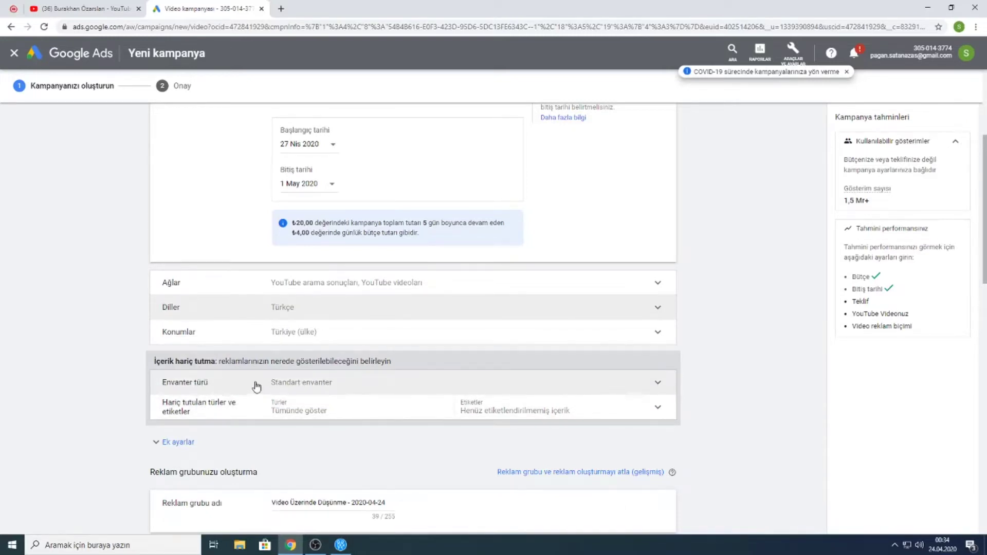
Review the inventory type options and the excluded content types and labels, collapsing both sections without changes
{"action": "left_click", "coordinate": [311, 383]}
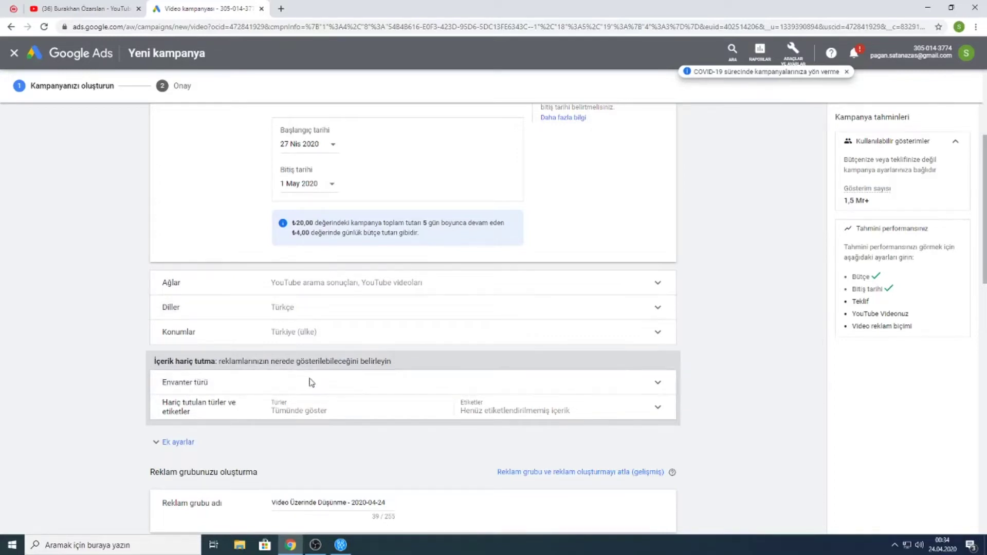
{"action": "scroll", "coordinate": [462, 446], "scroll_direction": "down", "scroll_amount": 3}
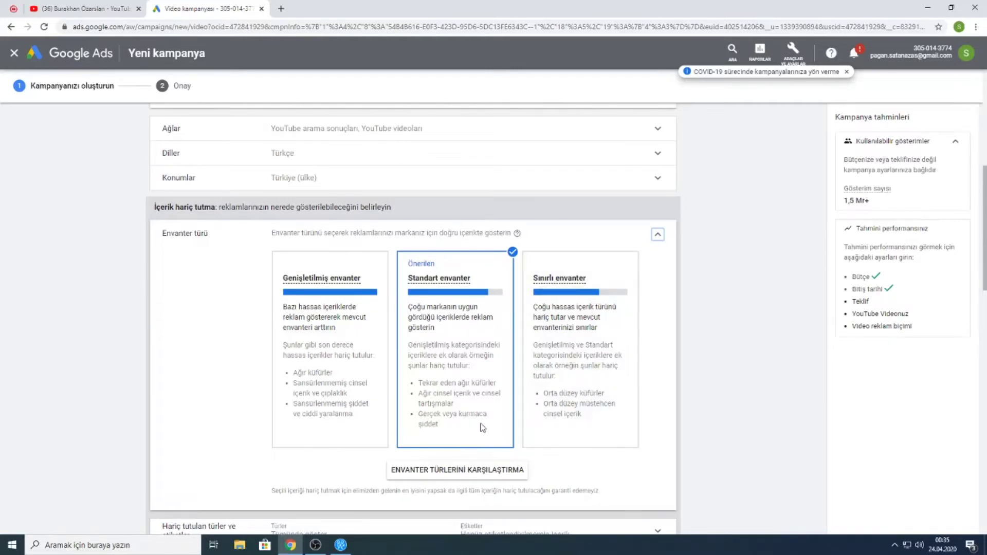
{"action": "left_click", "coordinate": [657, 234]}
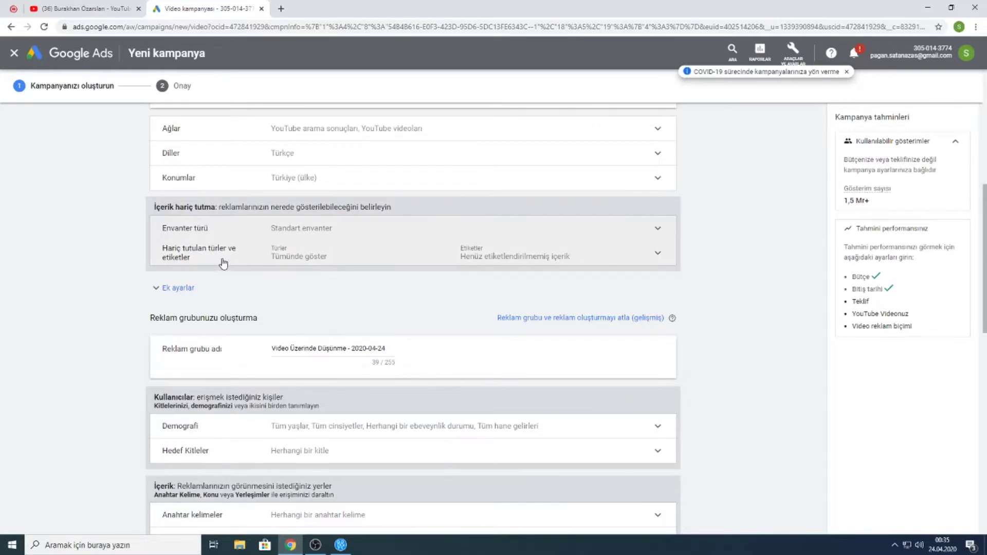
{"action": "left_click", "coordinate": [368, 265]}
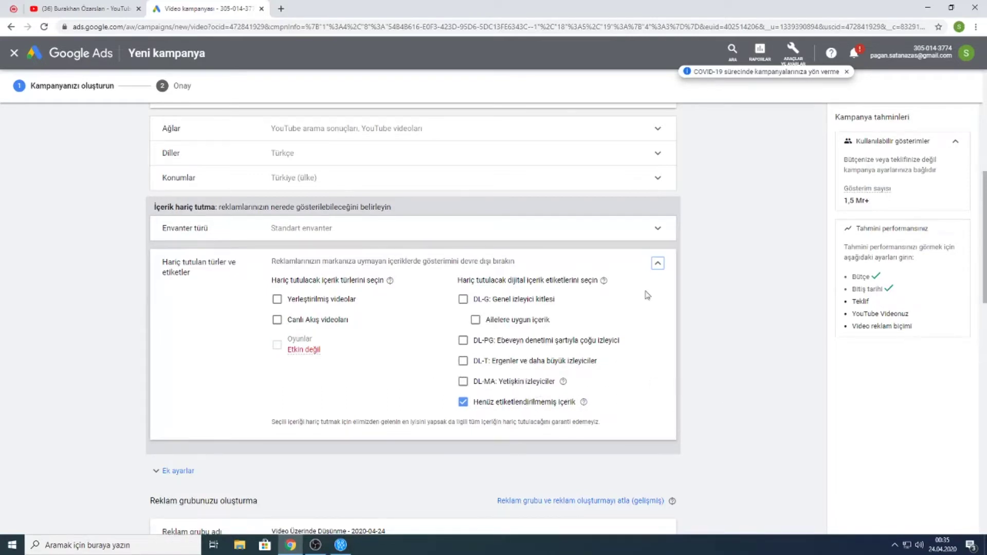
{"action": "left_click", "coordinate": [657, 264]}
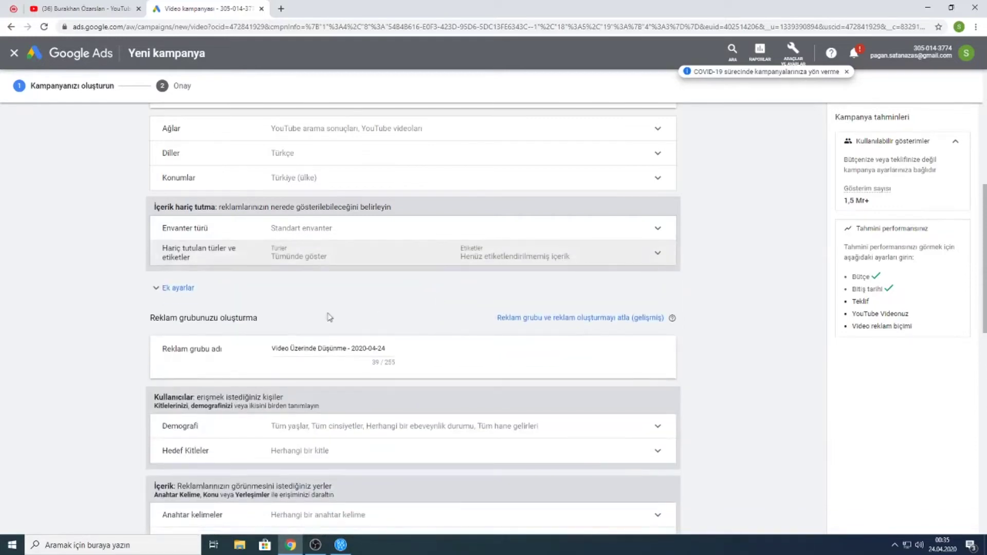
Expand the additional settings (Ek ayarlar) and review the conversion (Dönüşümler) and frequency cap (Sıklık sınırı) options
{"action": "left_click", "coordinate": [178, 296]}
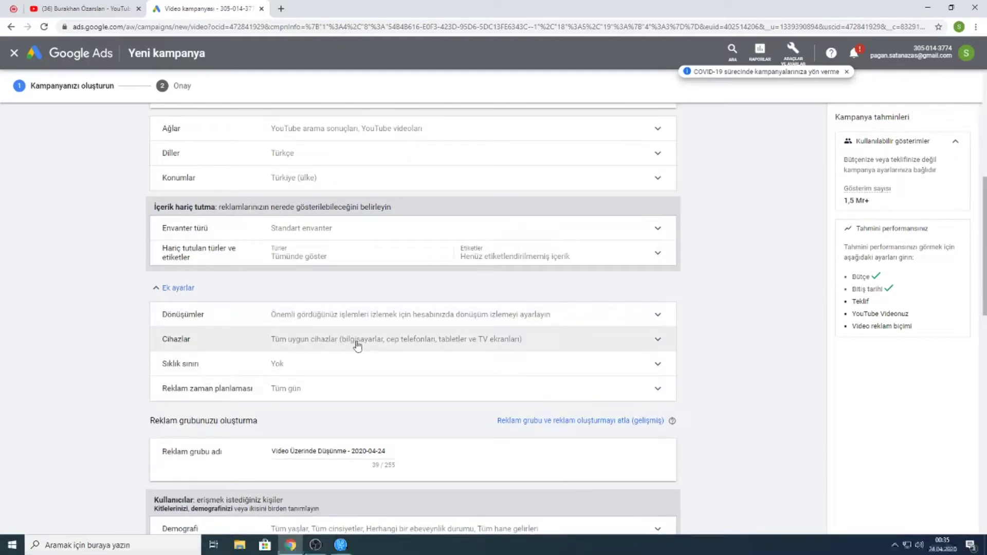
{"action": "left_click", "coordinate": [309, 328]}
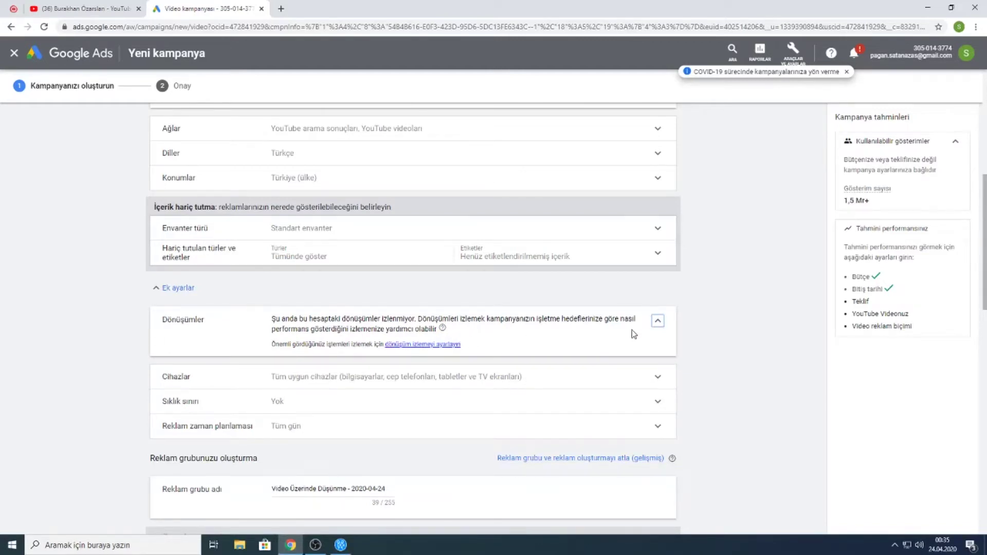
{"action": "left_click", "coordinate": [657, 321]}
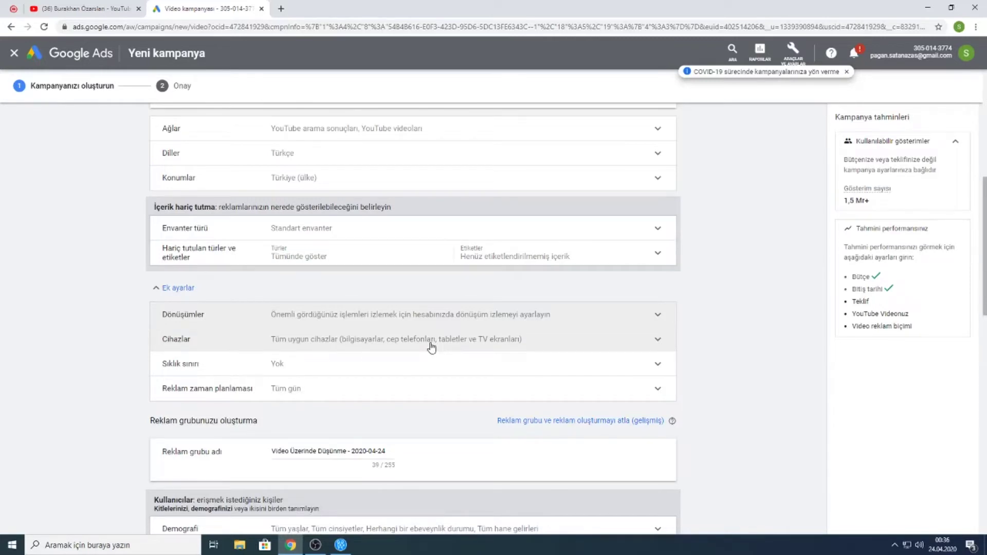
{"action": "left_click", "coordinate": [306, 372]}
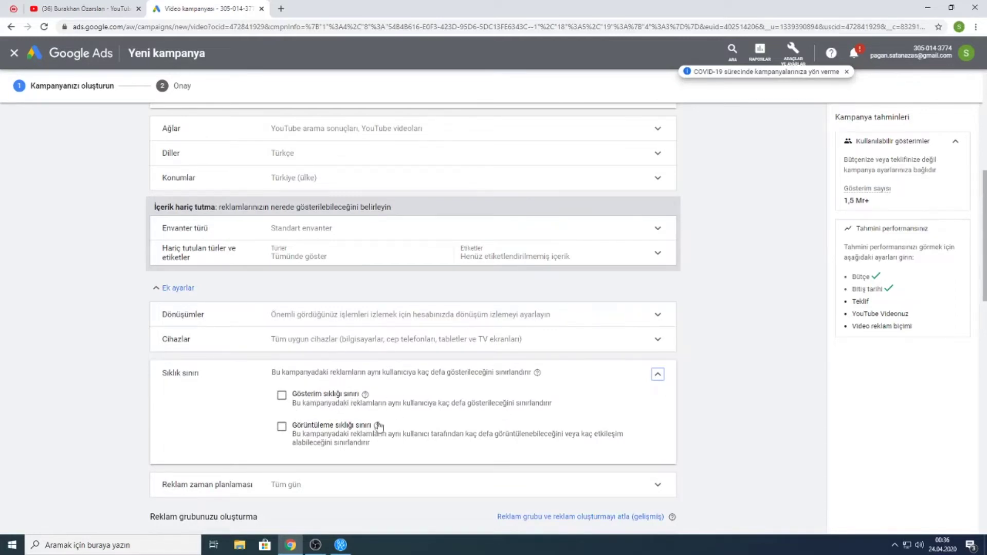
{"action": "left_click", "coordinate": [658, 375]}
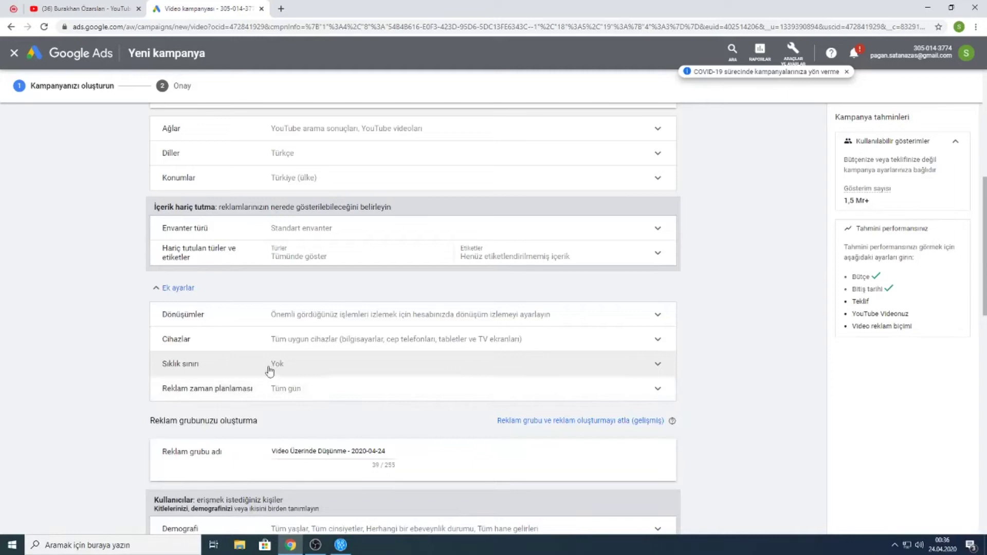
{"action": "scroll", "coordinate": [409, 431], "scroll_direction": "down", "scroll_amount": 2}
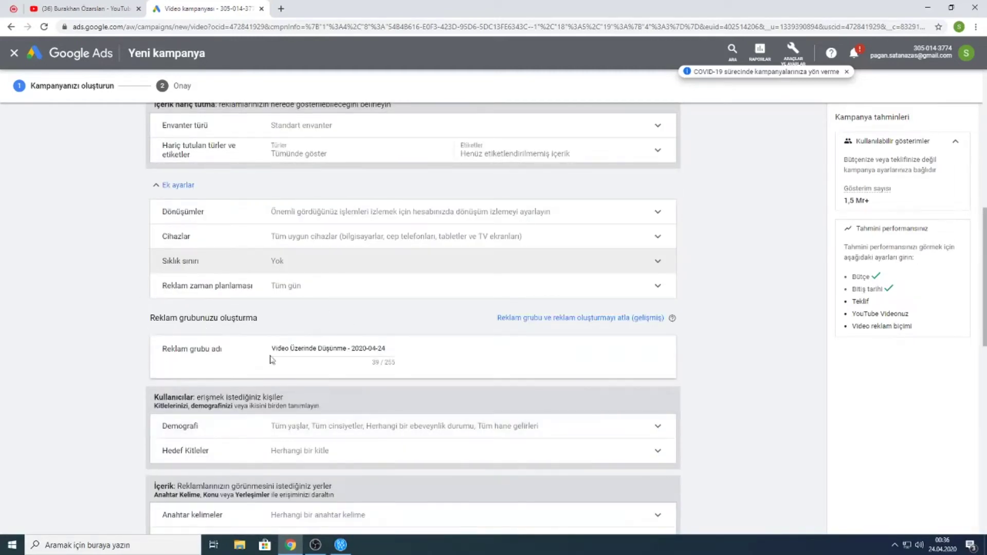
{"action": "left_click_drag", "start_coordinate": [390, 350], "coordinate": [247, 363]}
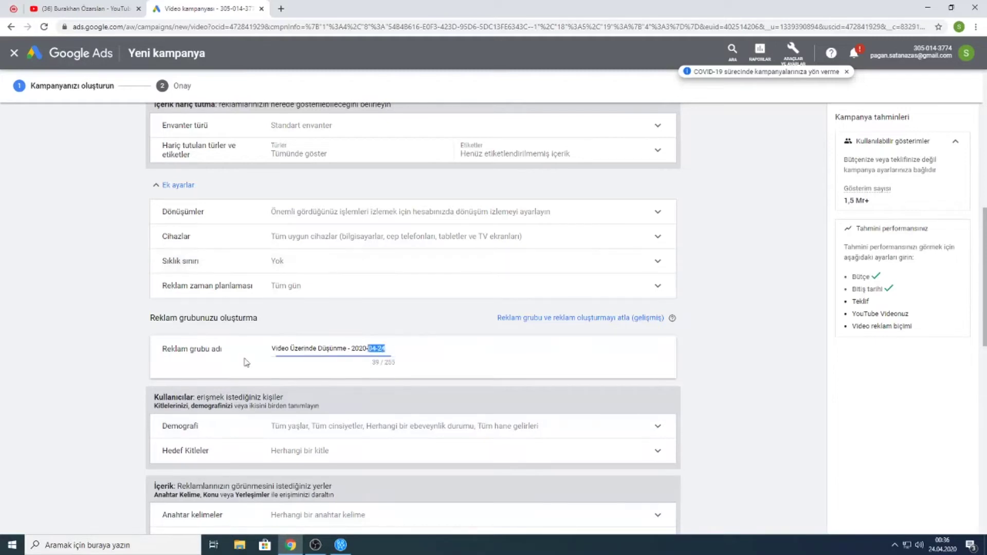
{"action": "left_click", "coordinate": [392, 347]}
{"action": "triple_click", "coordinate": [394, 350]}
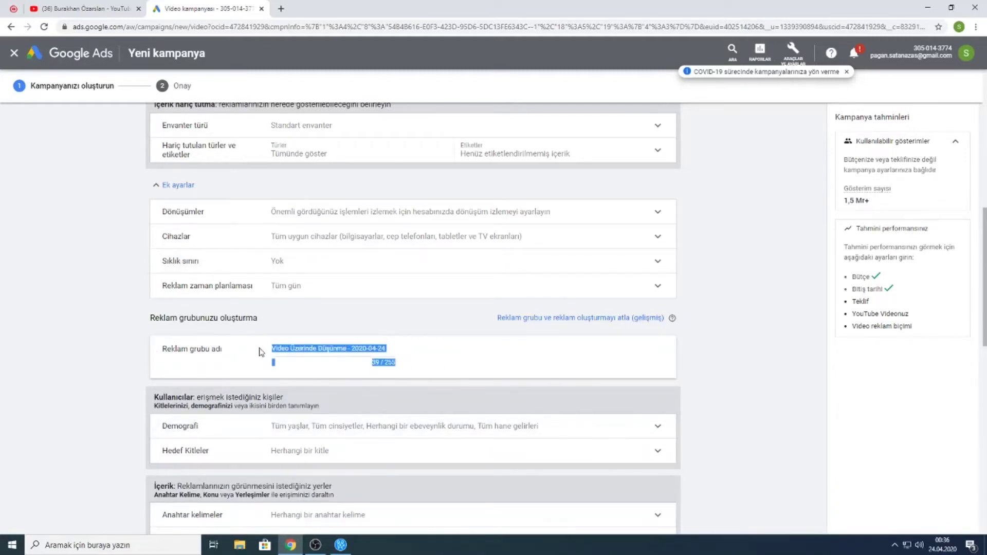
In the ad group's demographics, exclude the age groups 45 - 54, 55 - 64, 65 yaş ve üzeri and Bilinmiyor
{"action": "scroll", "coordinate": [484, 470], "scroll_direction": "down", "scroll_amount": 2}
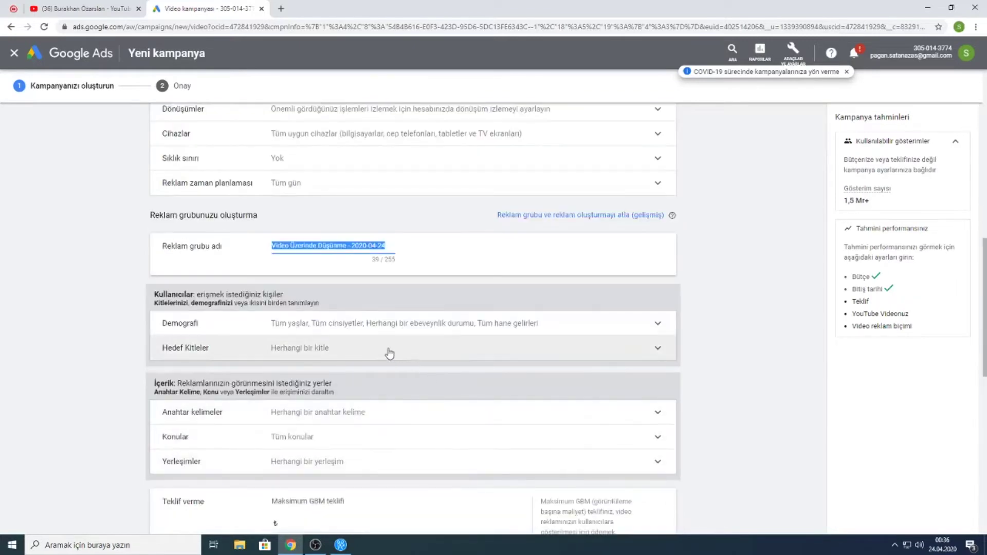
{"action": "left_click", "coordinate": [349, 335]}
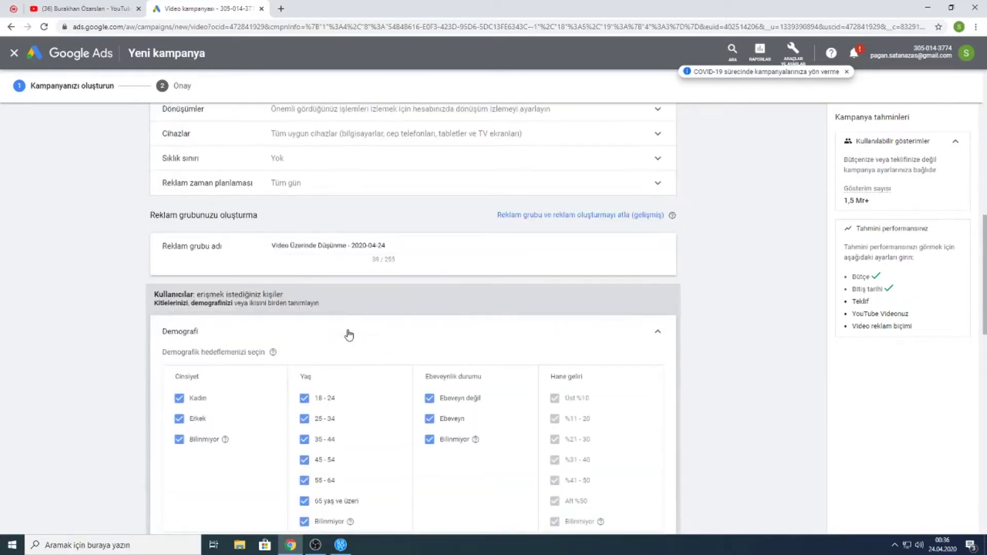
{"action": "scroll", "coordinate": [349, 334], "scroll_direction": "down", "scroll_amount": 3}
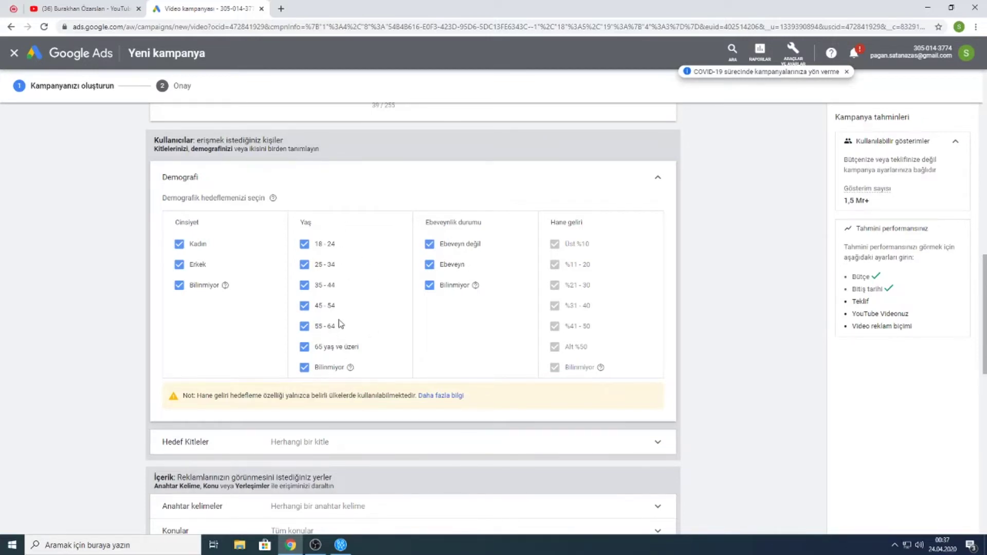
{"action": "left_click", "coordinate": [304, 306]}
{"action": "left_click", "coordinate": [304, 326]}
{"action": "left_click", "coordinate": [305, 347]}
{"action": "left_click", "coordinate": [304, 366]}
Search the target audiences for "gayr", add the Gayrimenkul Planlama audience and clear the search
{"action": "scroll", "coordinate": [445, 414], "scroll_direction": "down", "scroll_amount": 3}
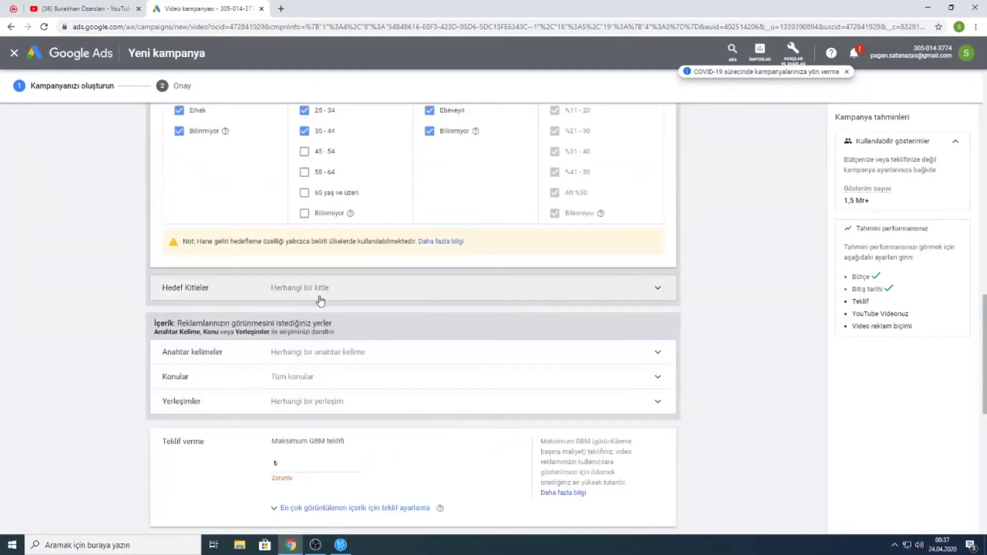
{"action": "left_click", "coordinate": [321, 301]}
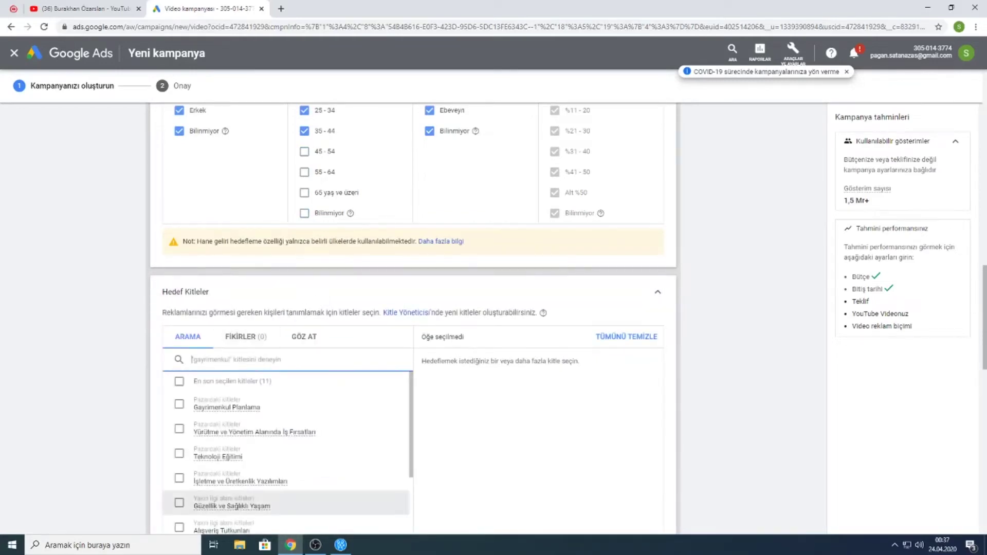
{"action": "scroll", "coordinate": [267, 453], "scroll_direction": "down", "scroll_amount": 3}
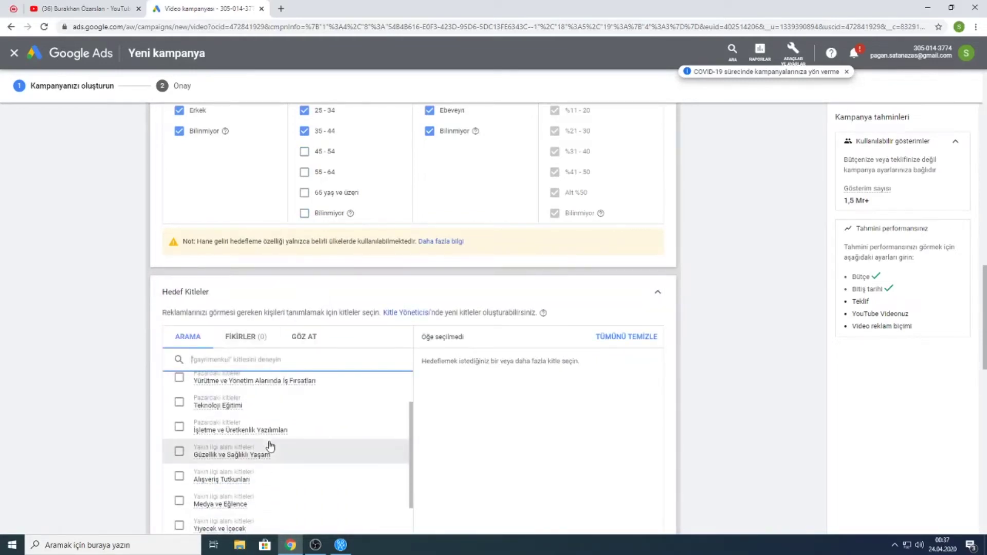
{"action": "scroll", "coordinate": [262, 427], "scroll_direction": "up", "scroll_amount": 3}
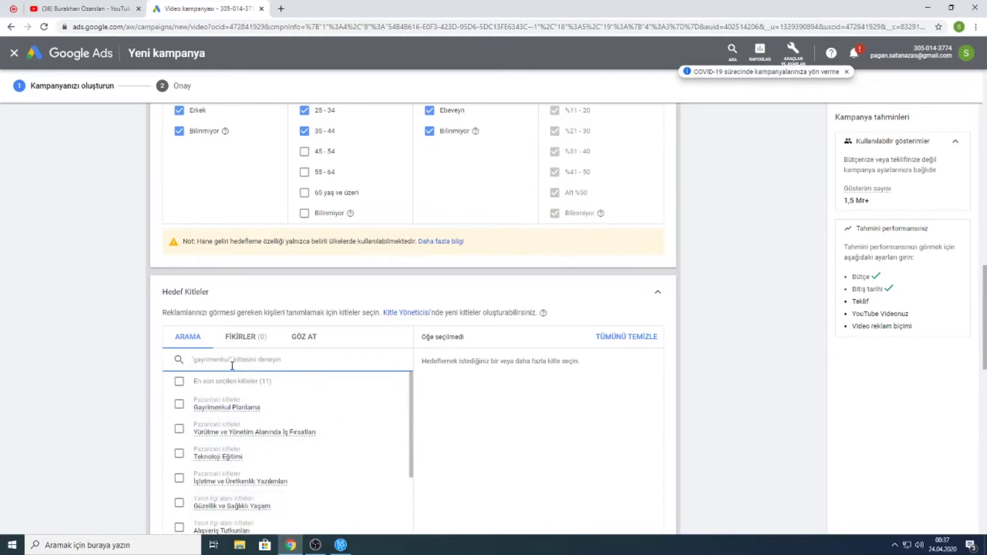
{"action": "type", "text": "gayr"}
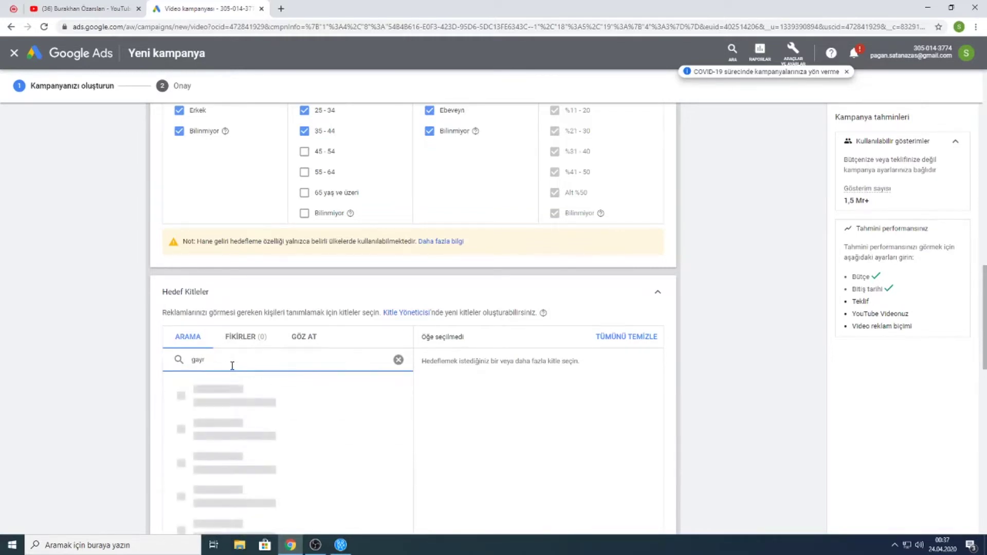
{"action": "left_click", "coordinate": [223, 409]}
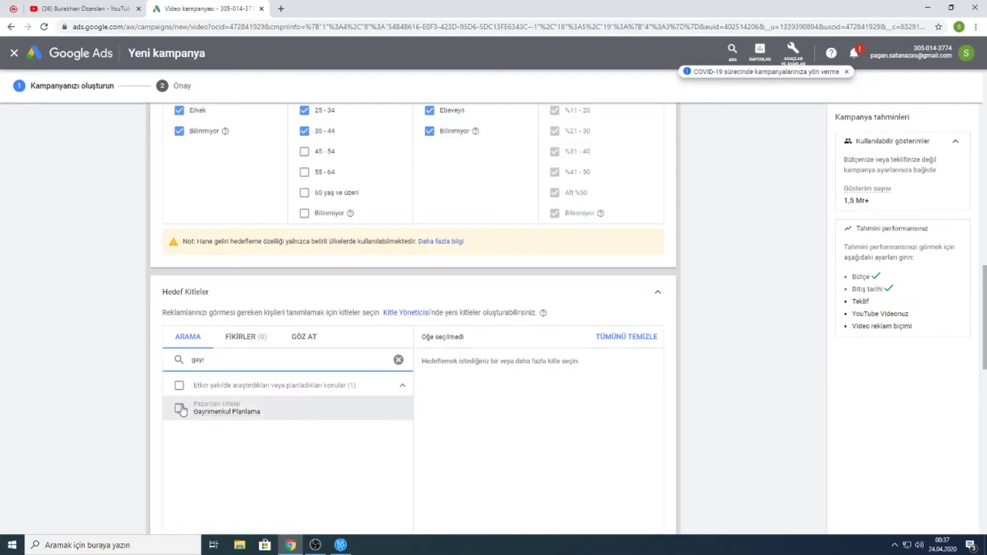
{"action": "left_click", "coordinate": [398, 360]}
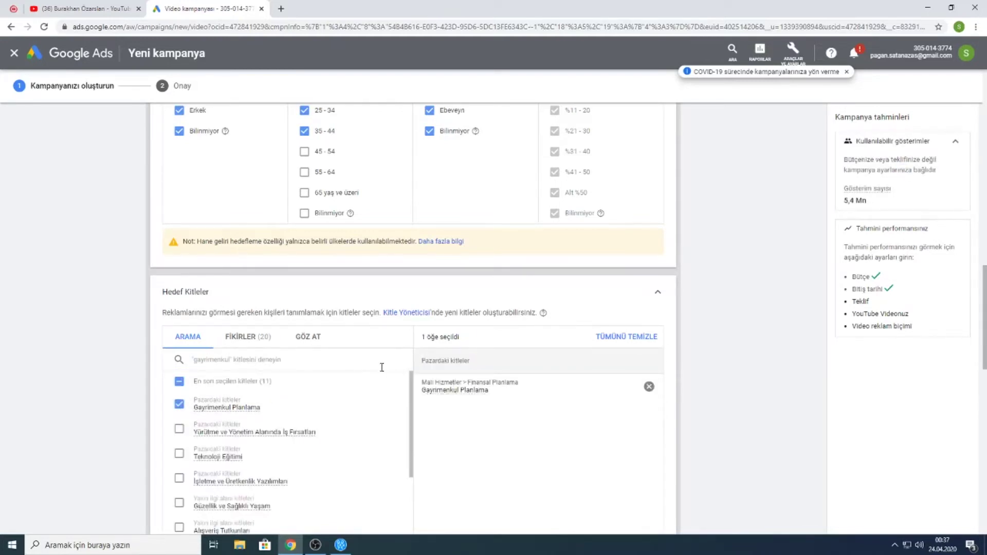
Add the audiences Teknoloji Eğitimi, Güzellik ve Sağlıklı Yaşam, Alışveriş Tutkunları, Medya ve Eğlence, and Yiyecek ve İçecek
{"action": "scroll", "coordinate": [379, 377], "scroll_direction": "down", "scroll_amount": 1}
{"action": "left_click", "coordinate": [181, 405]}
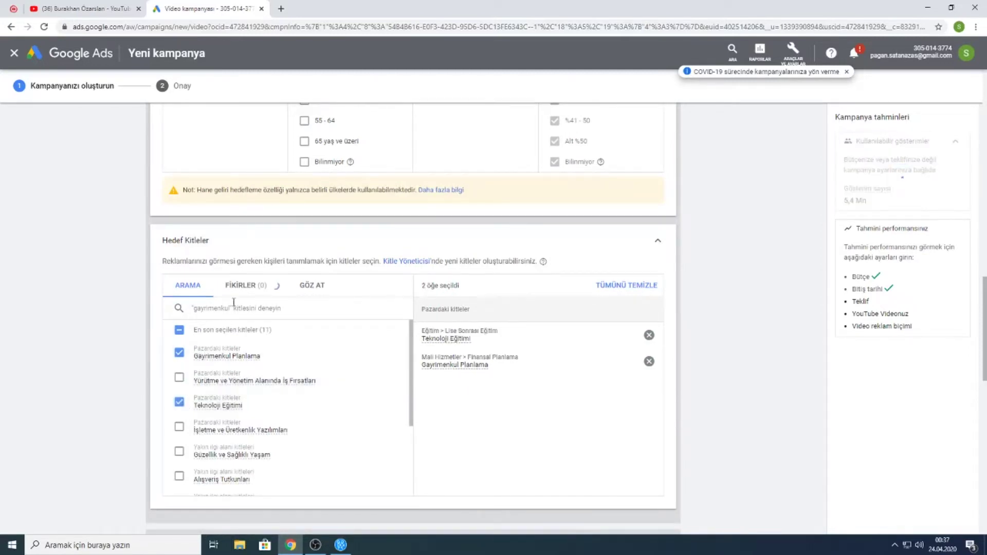
{"action": "left_click", "coordinate": [179, 453]}
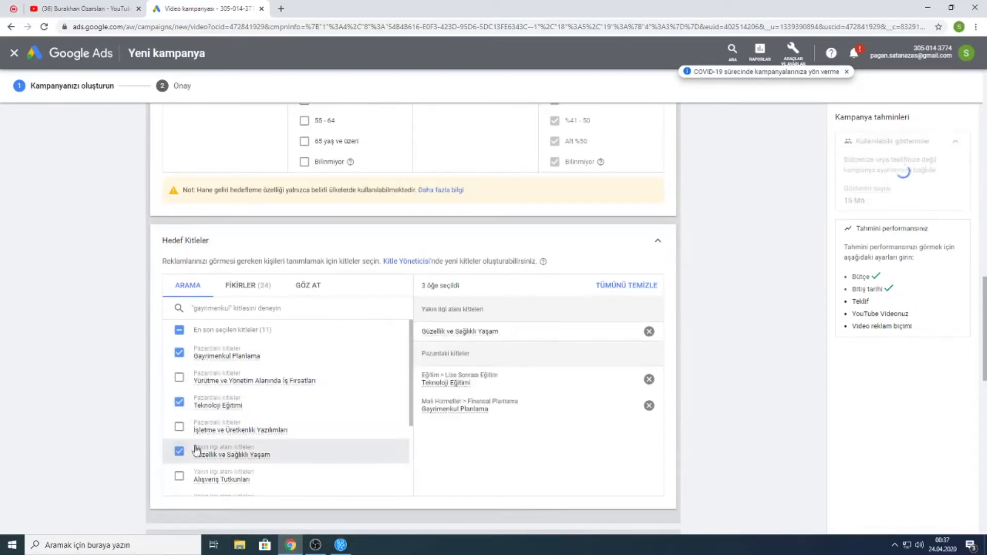
{"action": "scroll", "coordinate": [201, 432], "scroll_direction": "down", "scroll_amount": 1}
{"action": "left_click", "coordinate": [179, 426]}
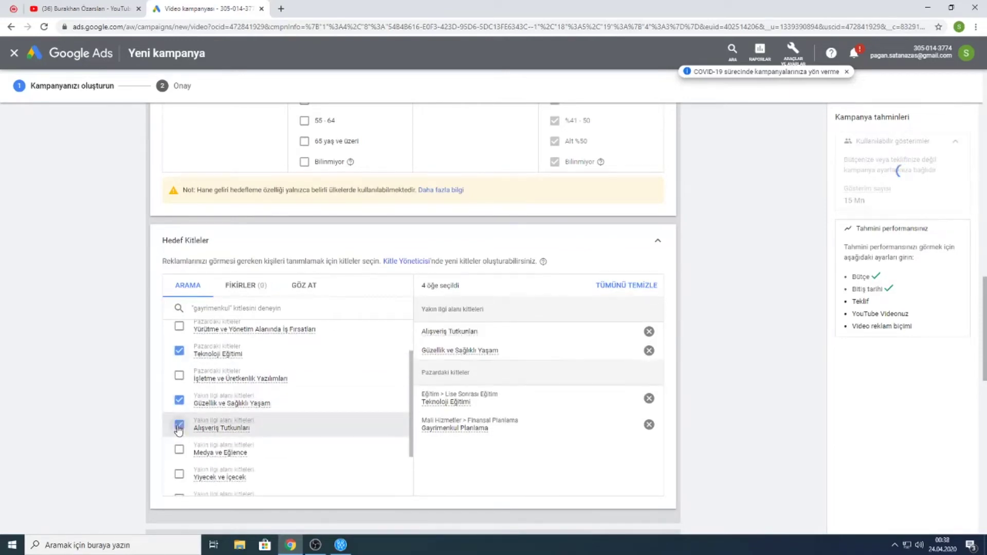
{"action": "left_click", "coordinate": [179, 451]}
{"action": "left_click", "coordinate": [179, 474]}
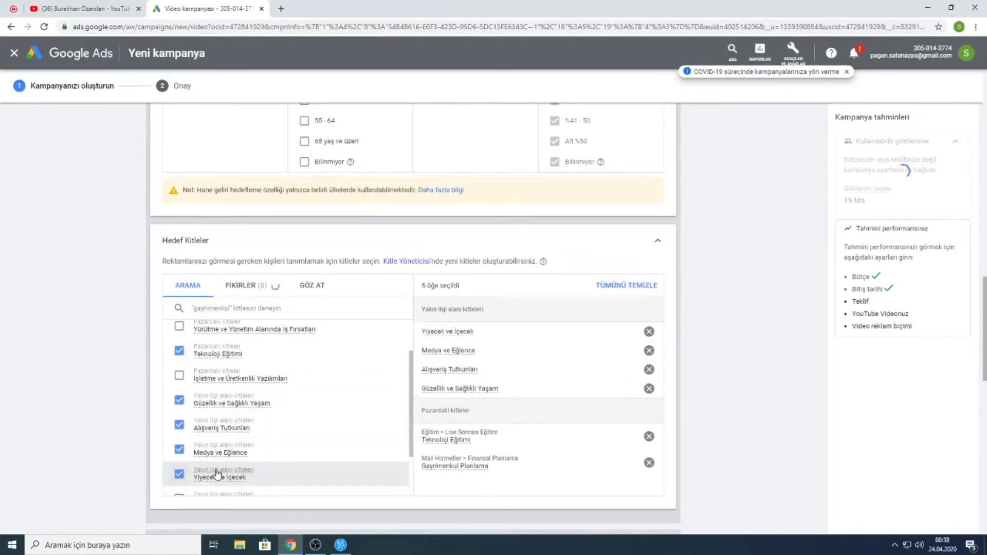
Add the affinity audiences Teknoloji, Spor ve Fitness, and Seyahat to the targeting
{"action": "scroll", "coordinate": [182, 462], "scroll_direction": "down", "scroll_amount": 1}
{"action": "left_click", "coordinate": [179, 435]}
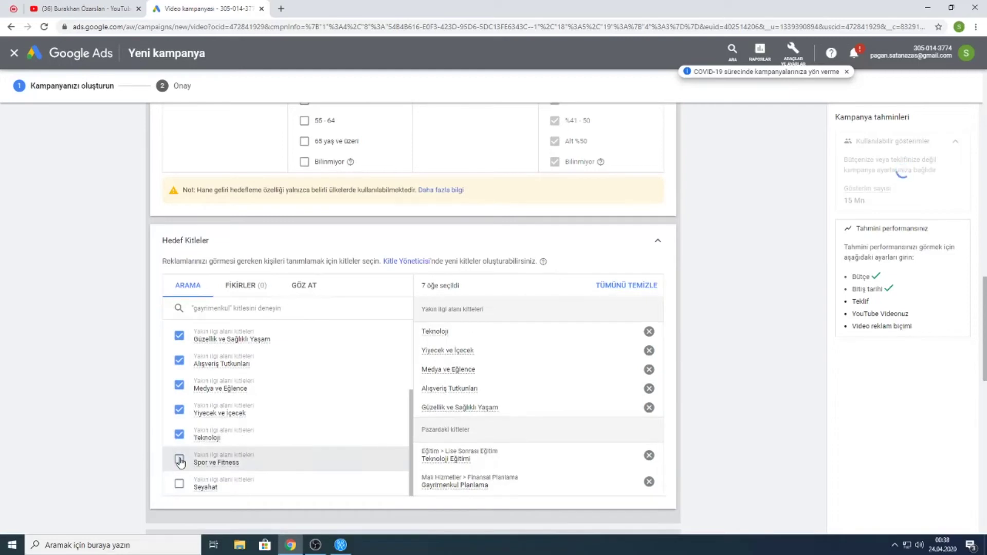
{"action": "left_click", "coordinate": [179, 459]}
{"action": "left_click", "coordinate": [179, 483]}
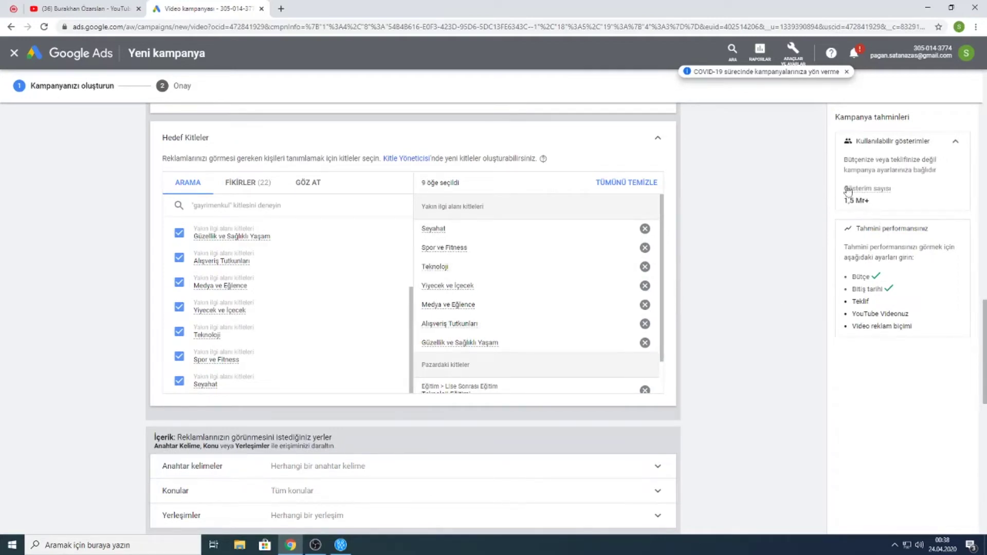
Add the suggested audiences Sosyal Medya Meraklıları, Değerli Ürünlere Meraklı Alışveriş Tutkunları, İş Dünyası Profesyonelleri, Teknoloji Düşkünleri, and Araçlar ve Ulaşım
{"action": "left_click", "coordinate": [249, 186]}
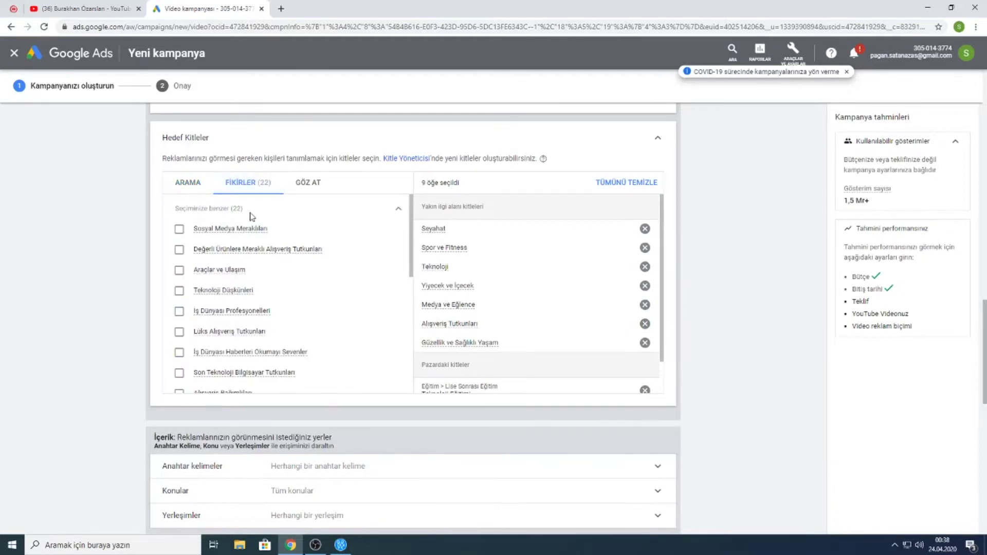
{"action": "left_click", "coordinate": [238, 231]}
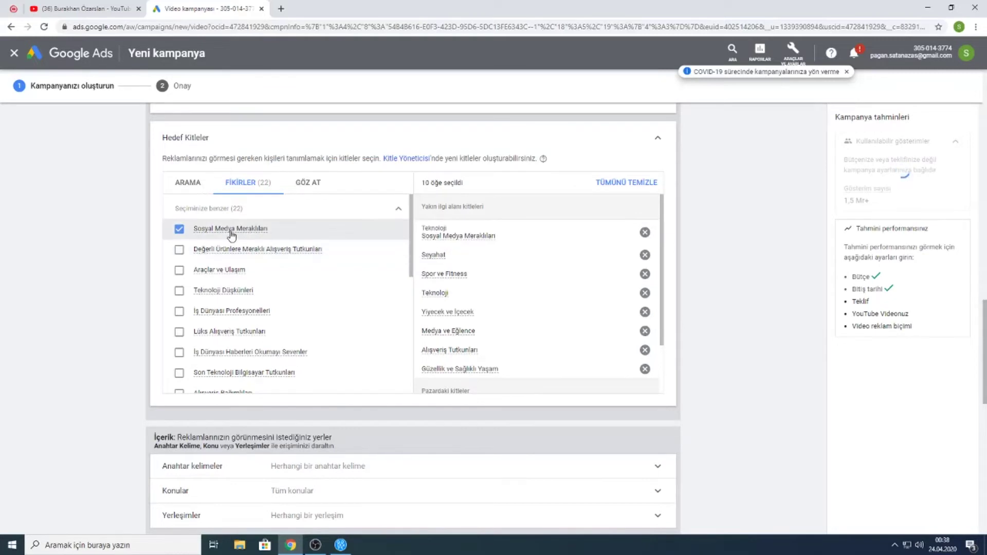
{"action": "mouse_move", "coordinate": [232, 235]}
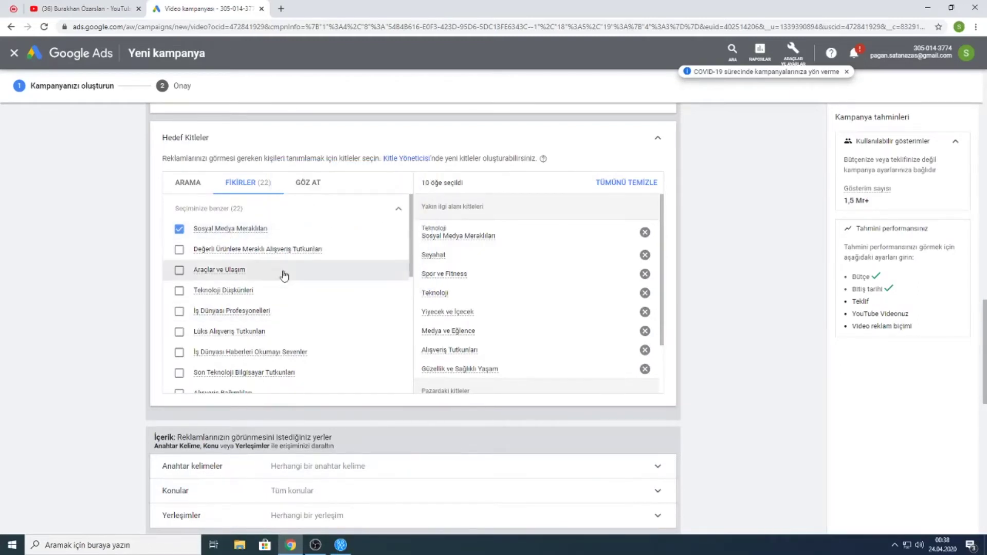
{"action": "left_click", "coordinate": [268, 252]}
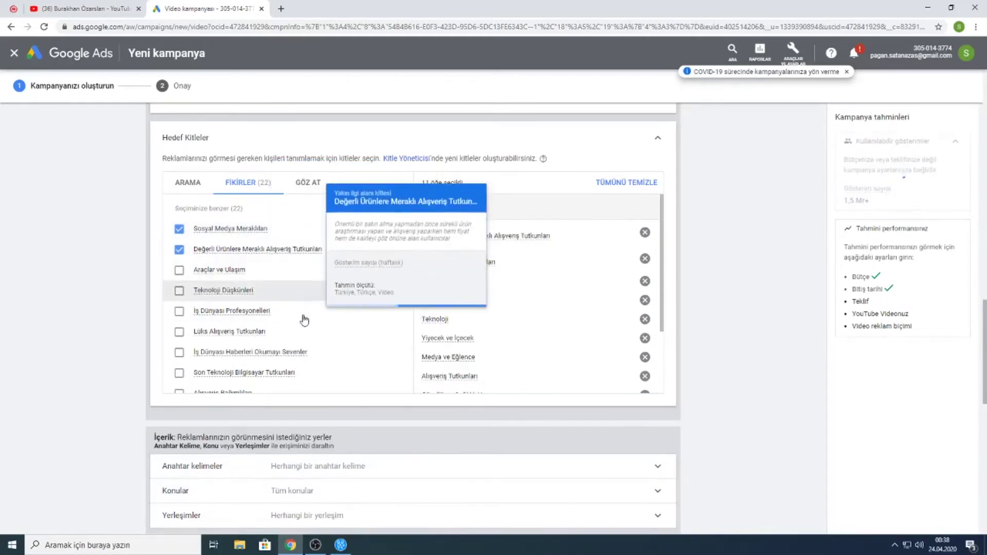
{"action": "left_click", "coordinate": [218, 312]}
{"action": "left_click", "coordinate": [231, 291]}
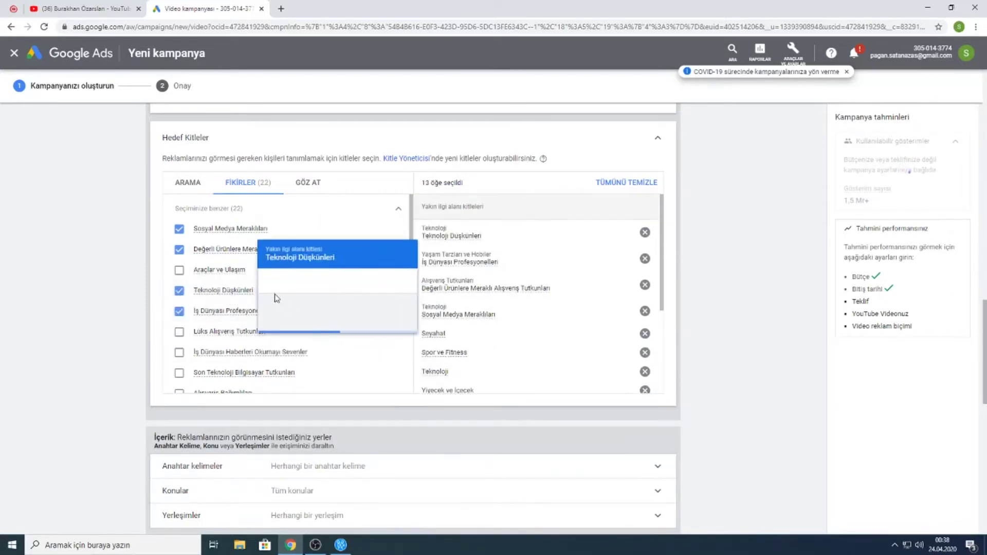
{"action": "left_click", "coordinate": [220, 270]}
Add the suggested audience Web Tasarımı ve Geliştirme and review the list of selected audiences
{"action": "scroll", "coordinate": [284, 318], "scroll_direction": "down", "scroll_amount": 2}
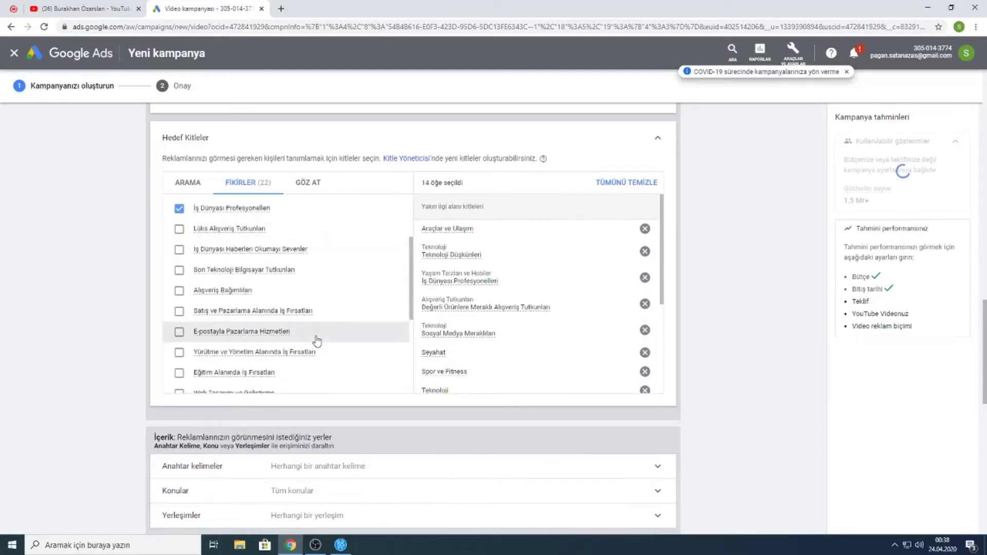
{"action": "scroll", "coordinate": [260, 360], "scroll_direction": "down", "scroll_amount": 1}
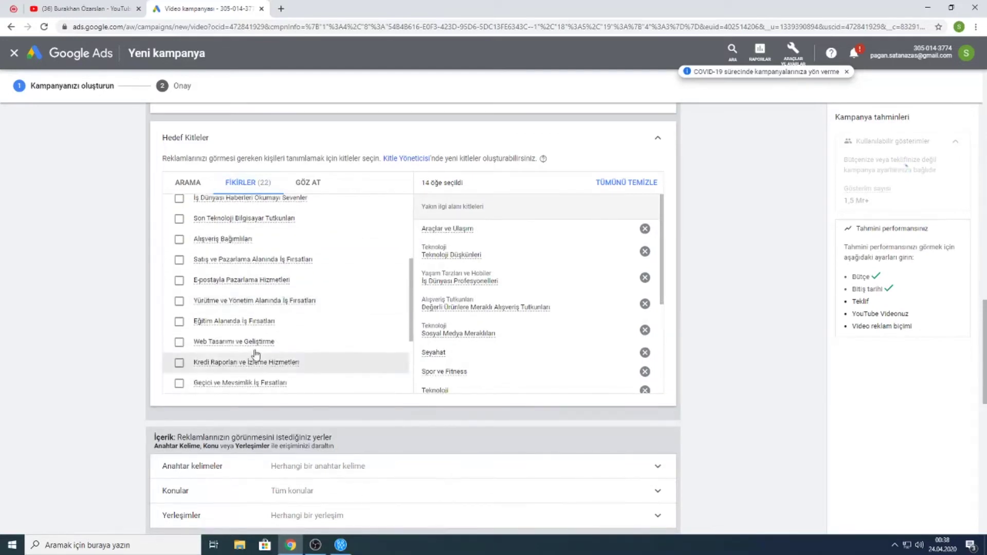
{"action": "left_click", "coordinate": [231, 342]}
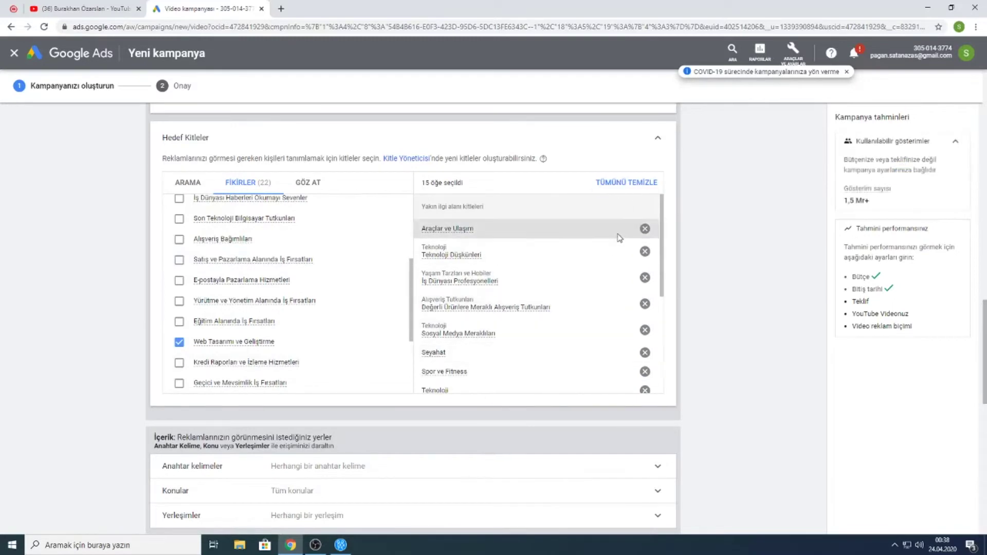
{"action": "scroll", "coordinate": [544, 264], "scroll_direction": "down", "scroll_amount": 2}
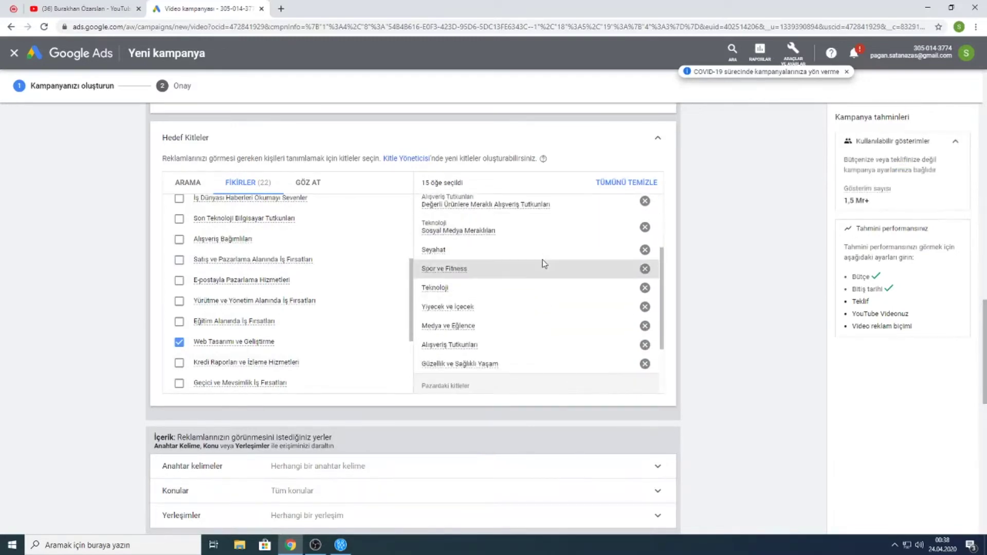
Expand the ad group's Anahtar kelimeler settings and look at the search box on the YouTube channel page
{"action": "scroll", "coordinate": [424, 409], "scroll_direction": "down", "scroll_amount": 2}
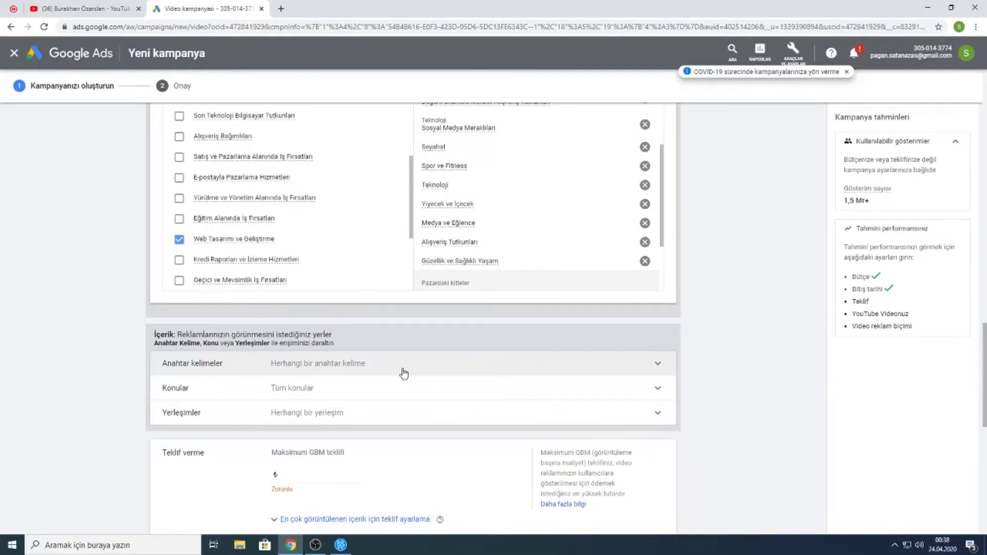
{"action": "left_click", "coordinate": [403, 373]}
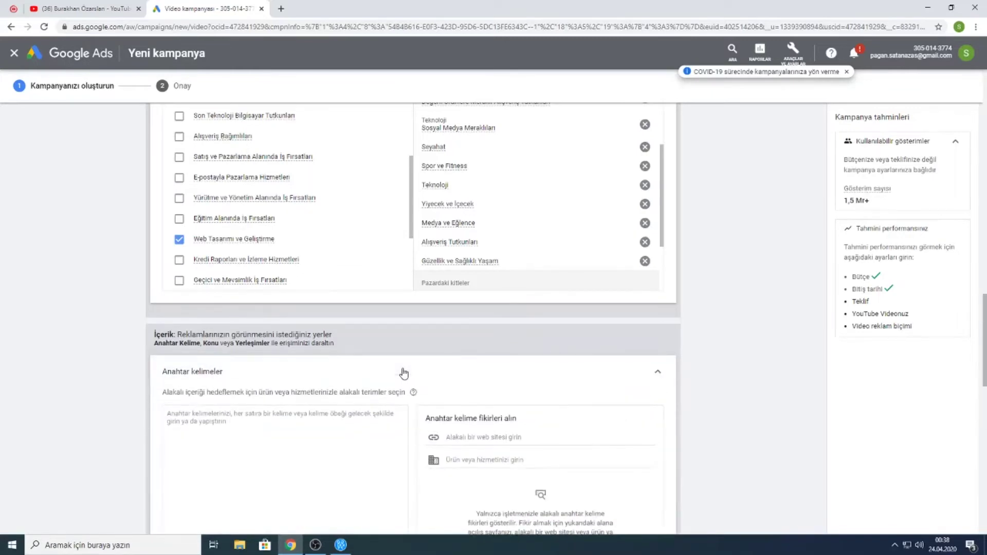
{"action": "left_click", "coordinate": [107, 15]}
{"action": "left_click", "coordinate": [360, 49]}
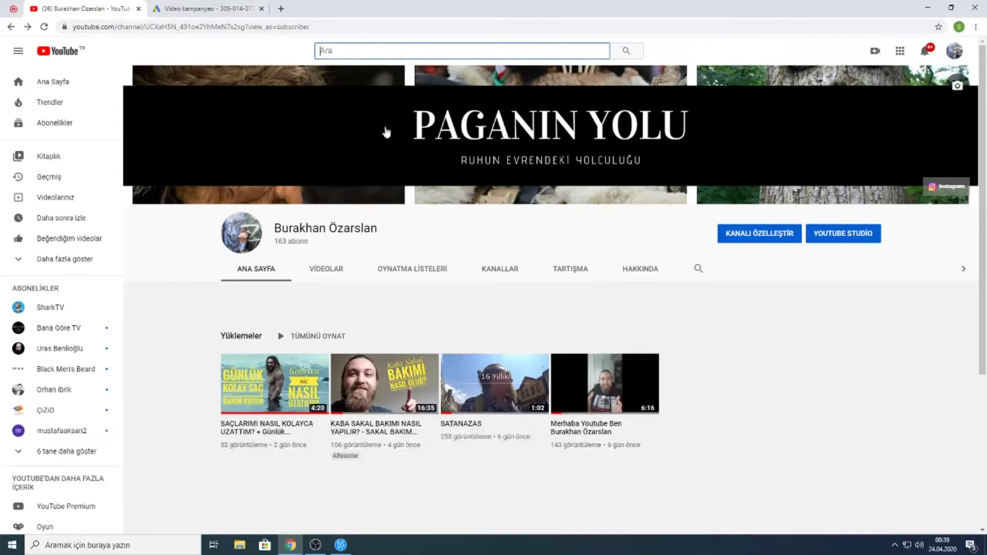
{"action": "left_click", "coordinate": [211, 11]}
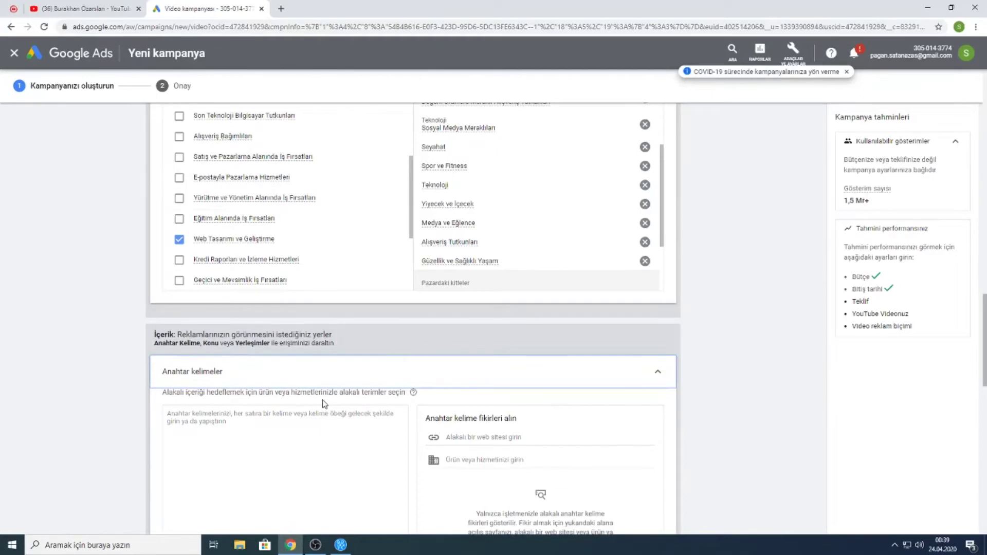
Enter the keywords seyahat, teknoloji, eğlence, youtube, reklam, sponsorlu ilan and nasıl yapılır, one per line
{"action": "scroll", "coordinate": [319, 394], "scroll_direction": "down", "scroll_amount": 1}
{"action": "left_click", "coordinate": [294, 364]}
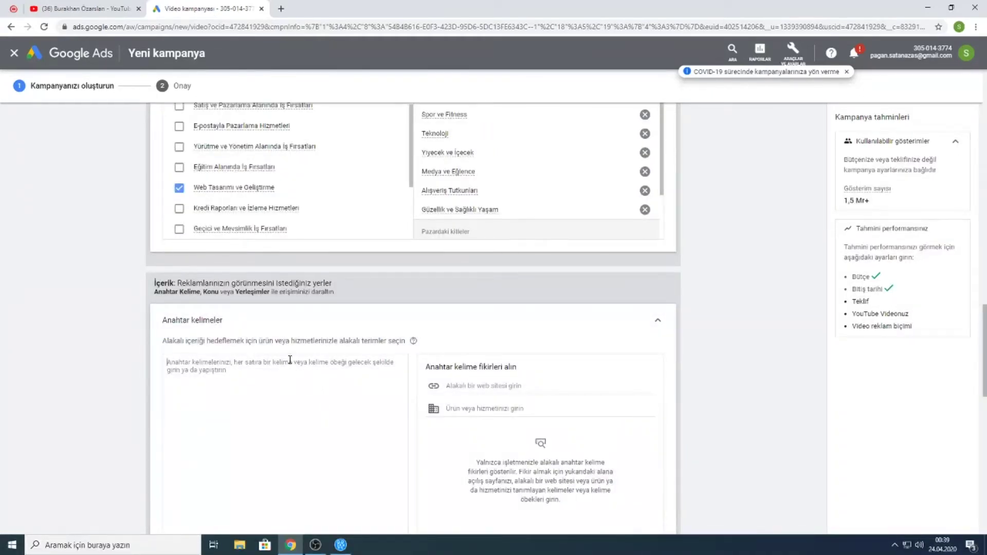
{"action": "scroll", "coordinate": [304, 358], "scroll_direction": "down", "scroll_amount": 2}
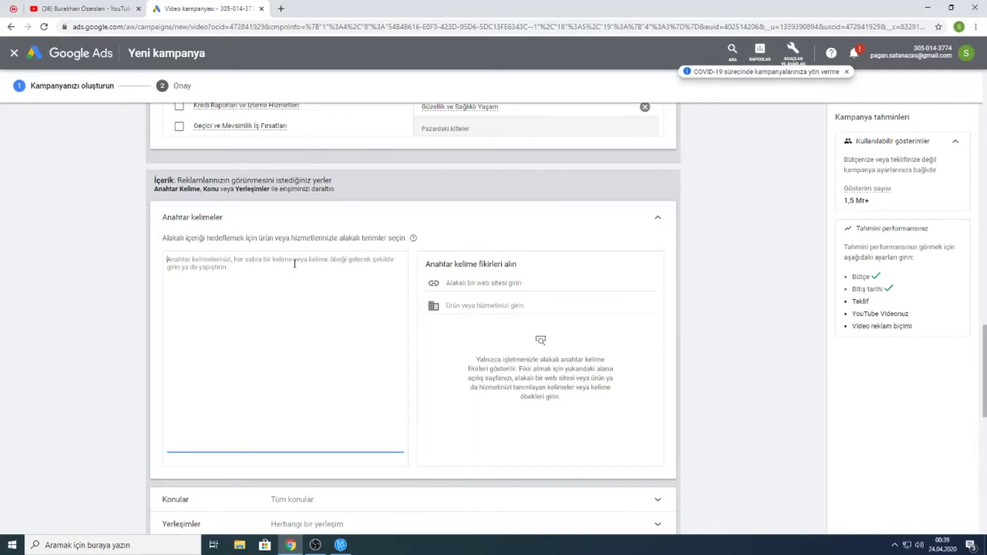
{"action": "type", "text": "sey"}
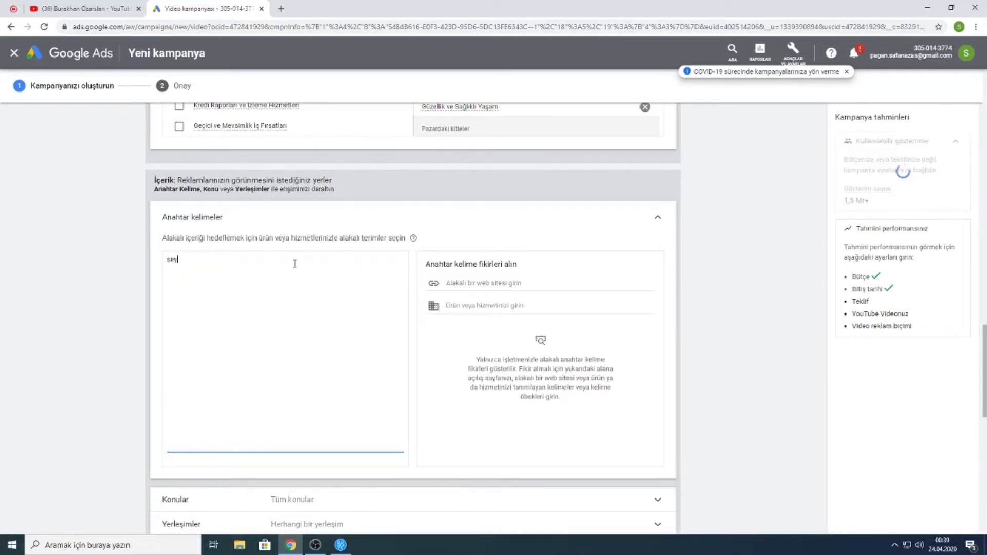
{"action": "type", "text": "ahat"}
{"action": "key", "text": "Return"}
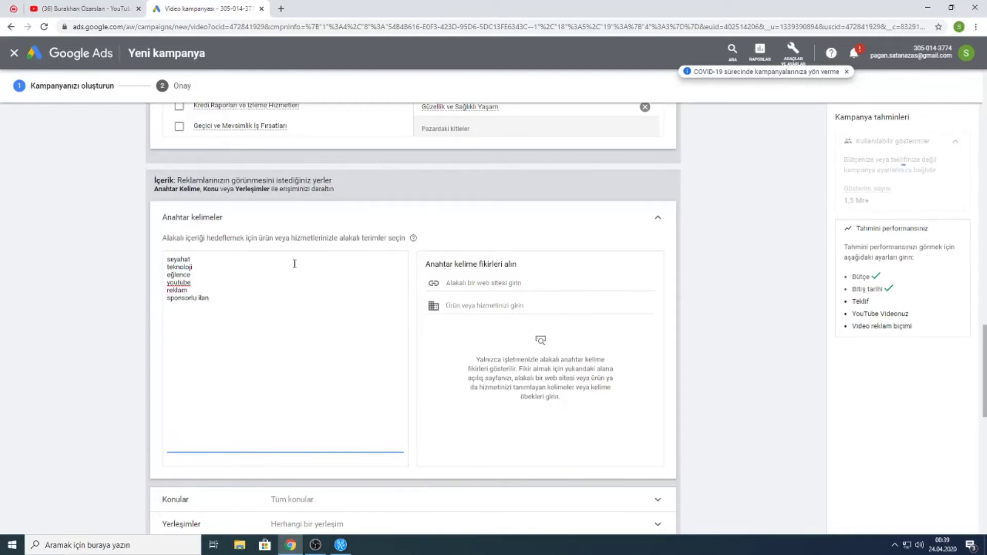
{"action": "type", "text": "nasi"}
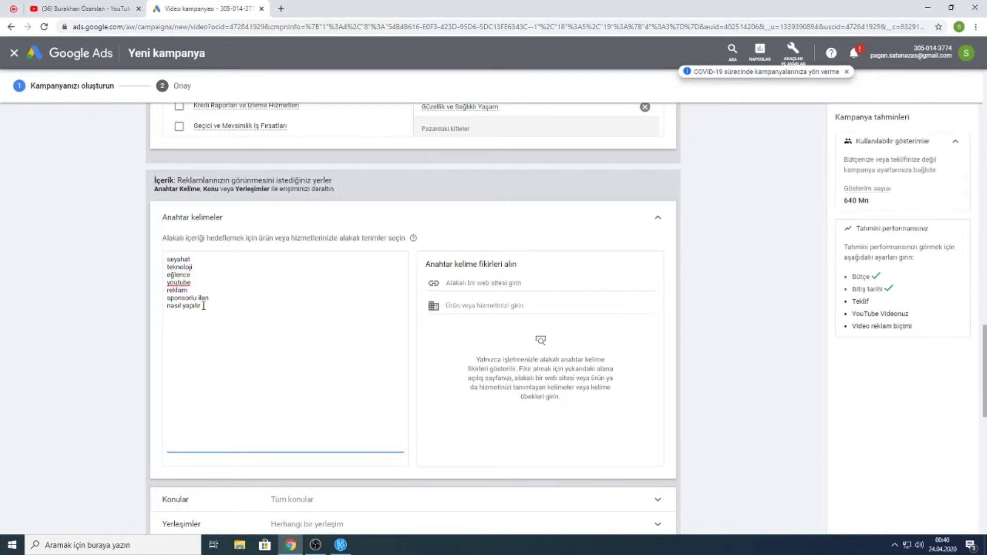
{"action": "left_click", "coordinate": [119, 13]}
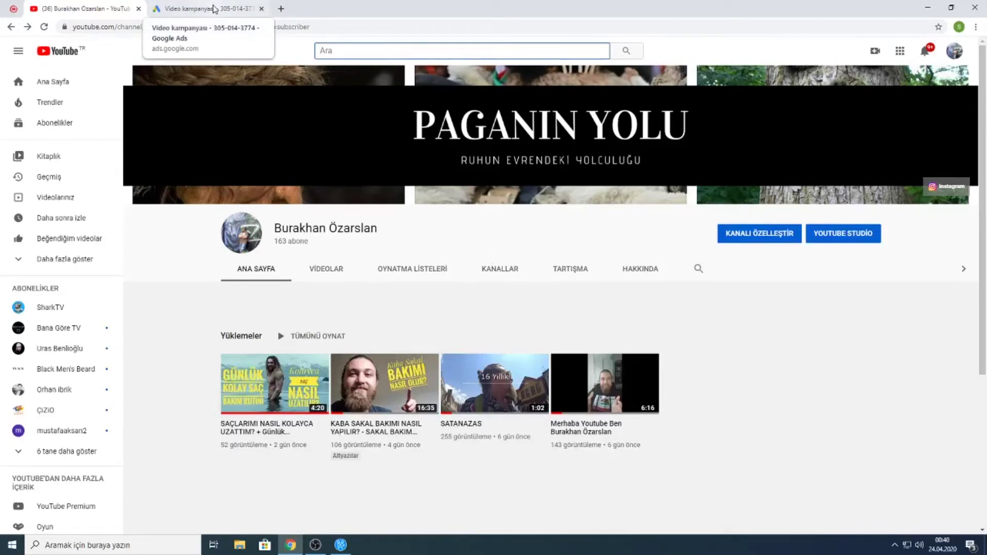
{"action": "left_click", "coordinate": [214, 9]}
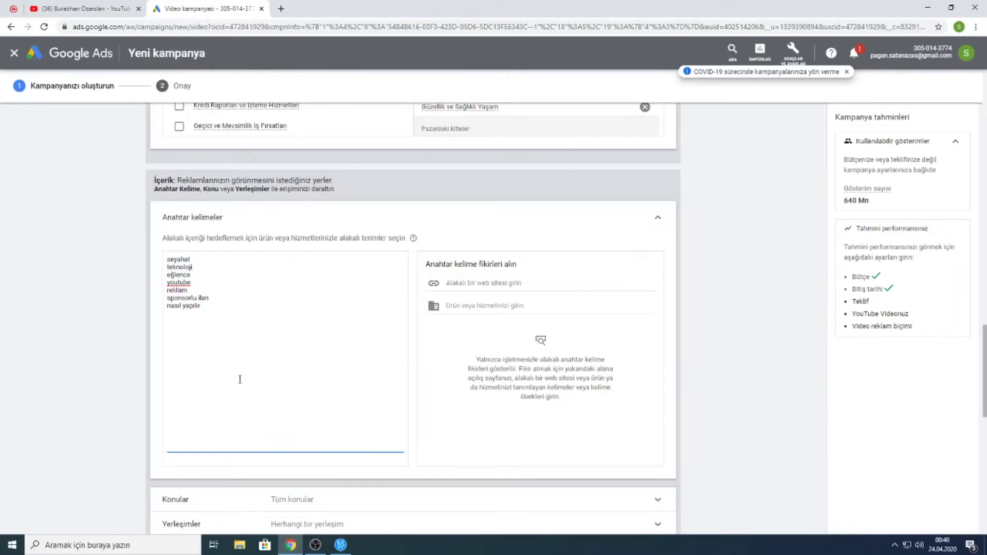
Expand the Konular targeting and add the topics Alışveriş, Bilim, and Bilgisayarlar ve Elektronik Ürünler
{"action": "scroll", "coordinate": [271, 378], "scroll_direction": "down", "scroll_amount": 3}
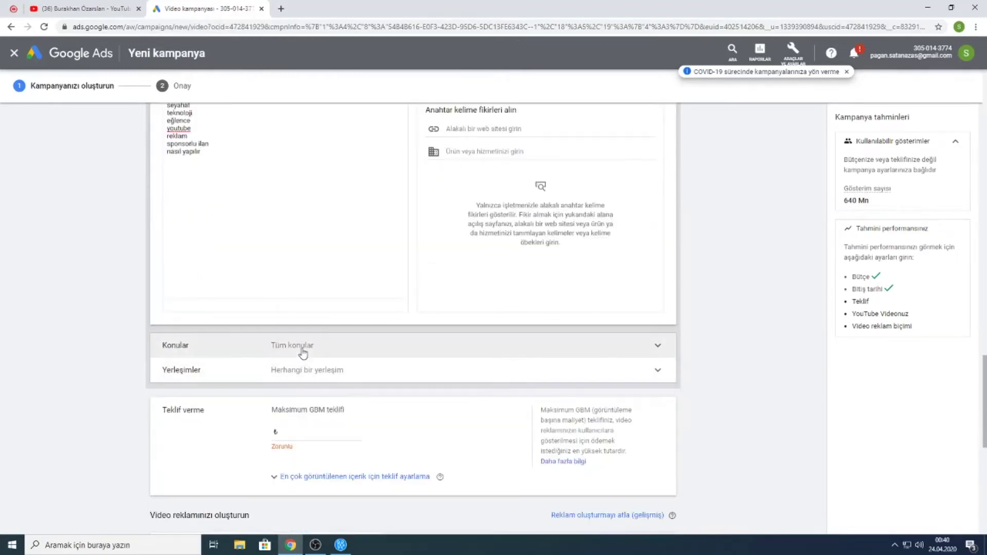
{"action": "left_click", "coordinate": [302, 348]}
{"action": "scroll", "coordinate": [308, 391], "scroll_direction": "down", "scroll_amount": 1}
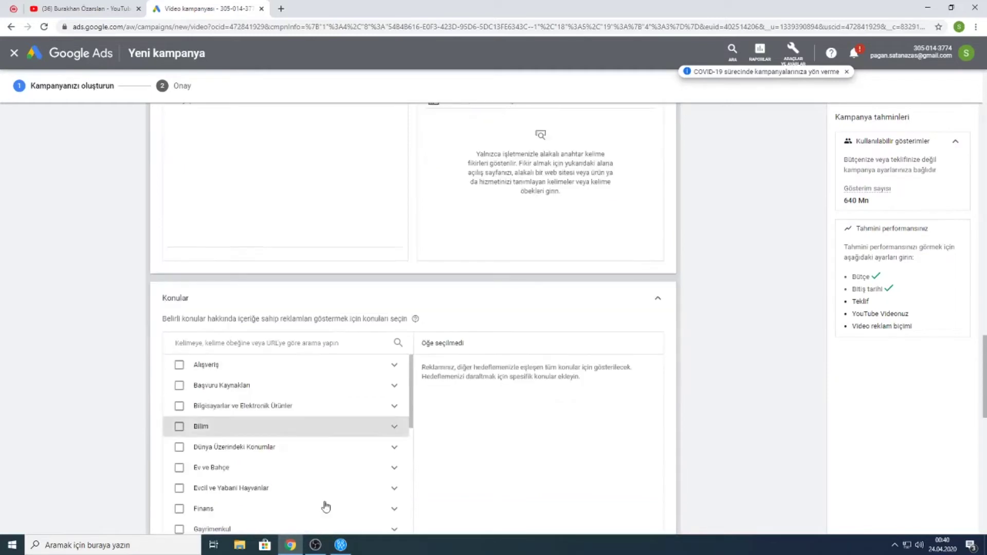
{"action": "scroll", "coordinate": [324, 367], "scroll_direction": "down", "scroll_amount": 3}
{"action": "scroll", "coordinate": [322, 379], "scroll_direction": "up", "scroll_amount": 3}
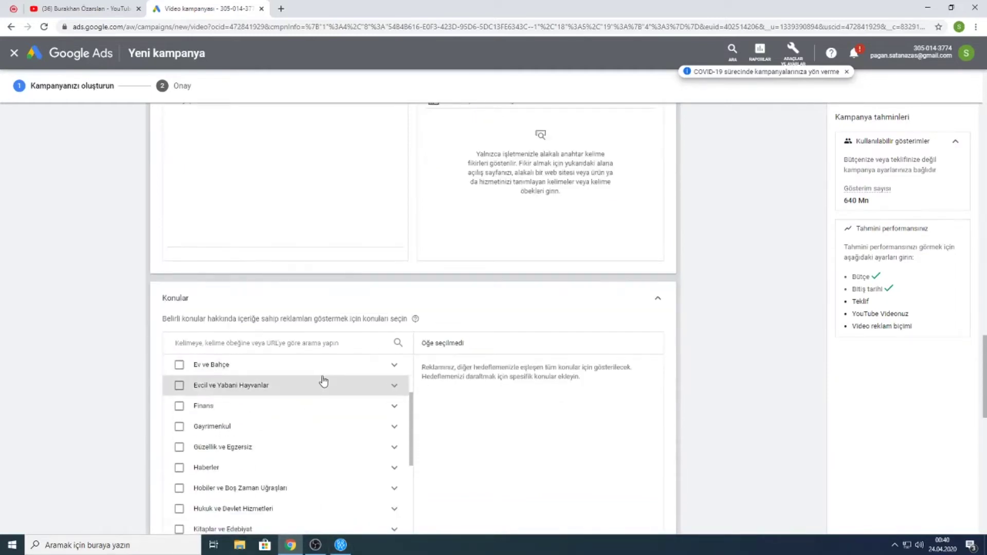
{"action": "left_click", "coordinate": [208, 366]}
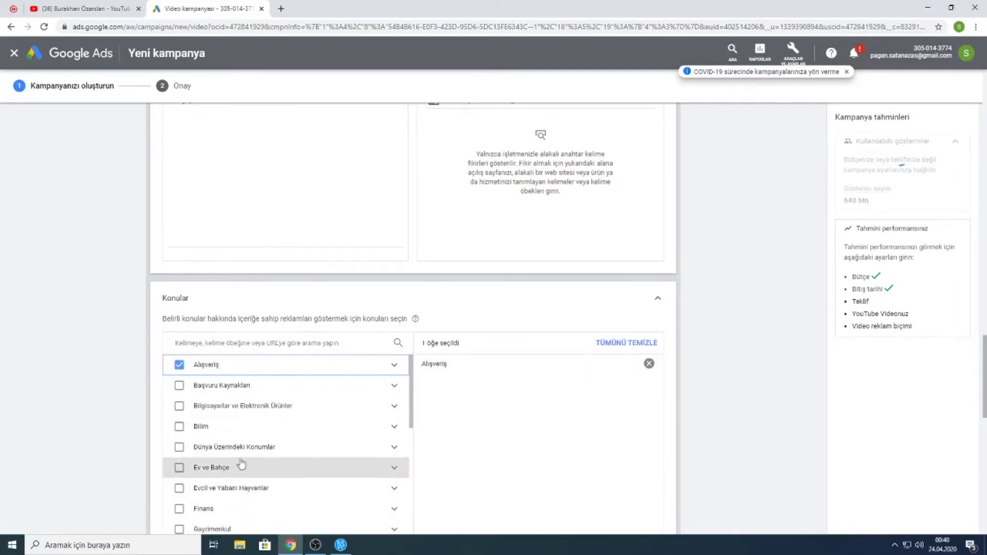
{"action": "left_click", "coordinate": [239, 429]}
{"action": "left_click", "coordinate": [247, 410]}
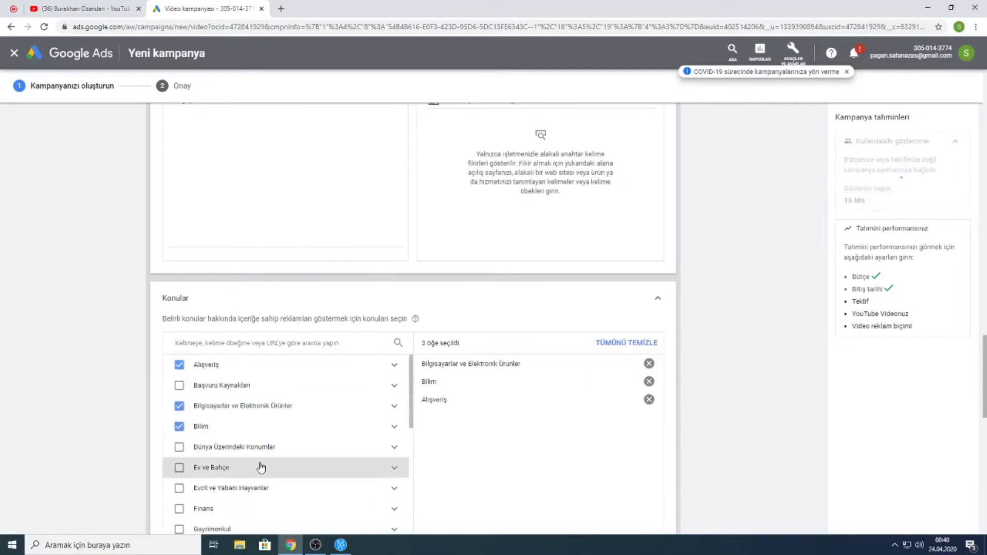
Add the topics Gayrimenkul, Güzellik ve Egzersiz, Sağlık, Seyahat ve Ulaşım, and Spor to the targeting
{"action": "scroll", "coordinate": [250, 465], "scroll_direction": "down", "scroll_amount": 2}
{"action": "left_click", "coordinate": [233, 429]}
{"action": "left_click", "coordinate": [238, 450]}
{"action": "scroll", "coordinate": [263, 466], "scroll_direction": "down", "scroll_amount": 3}
{"action": "scroll", "coordinate": [265, 466], "scroll_direction": "down", "scroll_amount": 1}
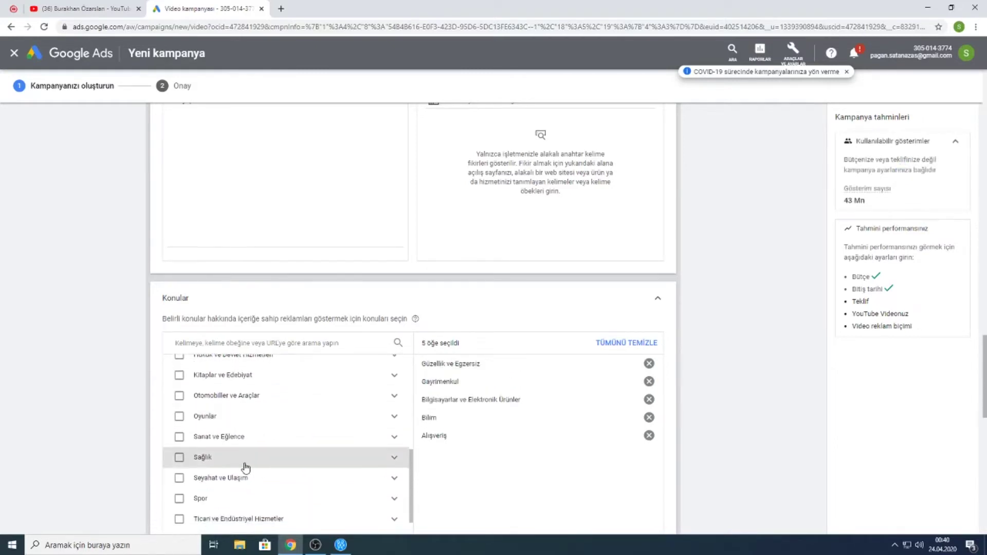
{"action": "left_click", "coordinate": [242, 463]}
{"action": "left_click", "coordinate": [241, 479]}
{"action": "left_click", "coordinate": [252, 497]}
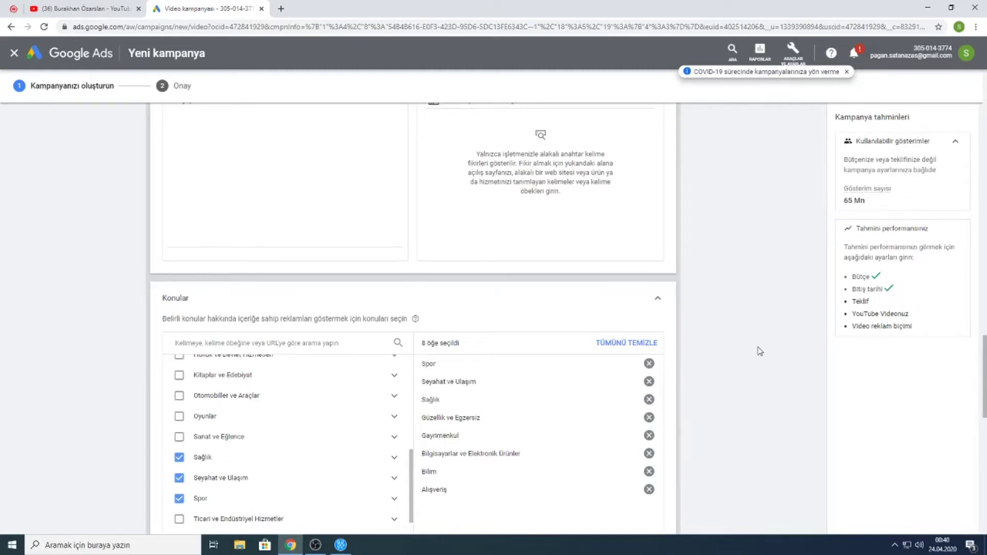
Look over the Yerleşimler targeting options and collapse them without adding any placement
{"action": "scroll", "coordinate": [760, 352], "scroll_direction": "down", "scroll_amount": 6}
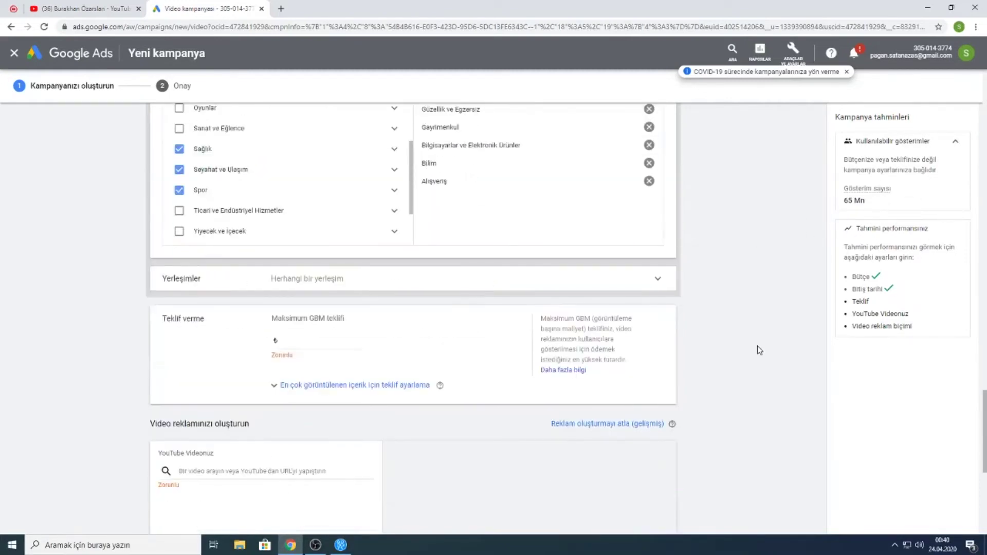
{"action": "left_click", "coordinate": [328, 281]}
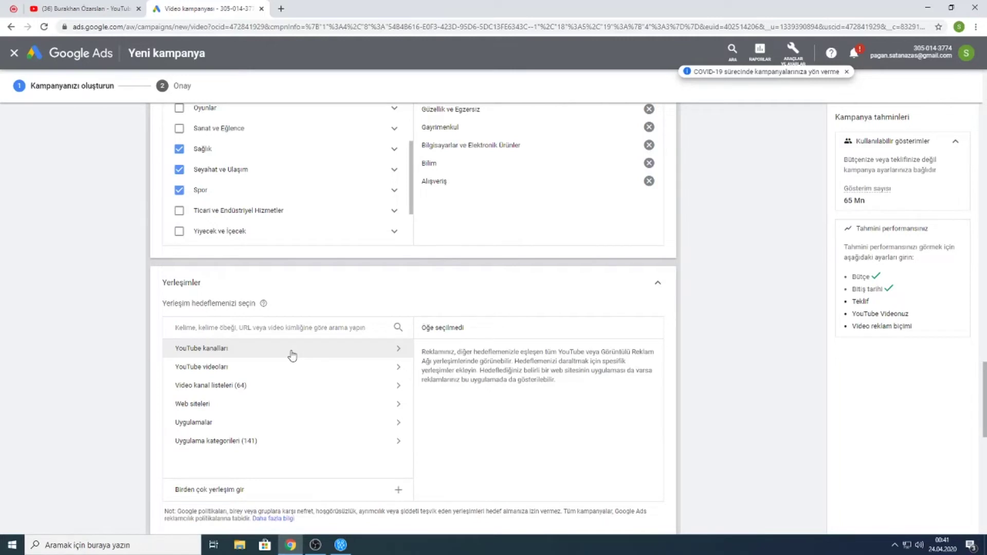
{"action": "left_click", "coordinate": [657, 286]}
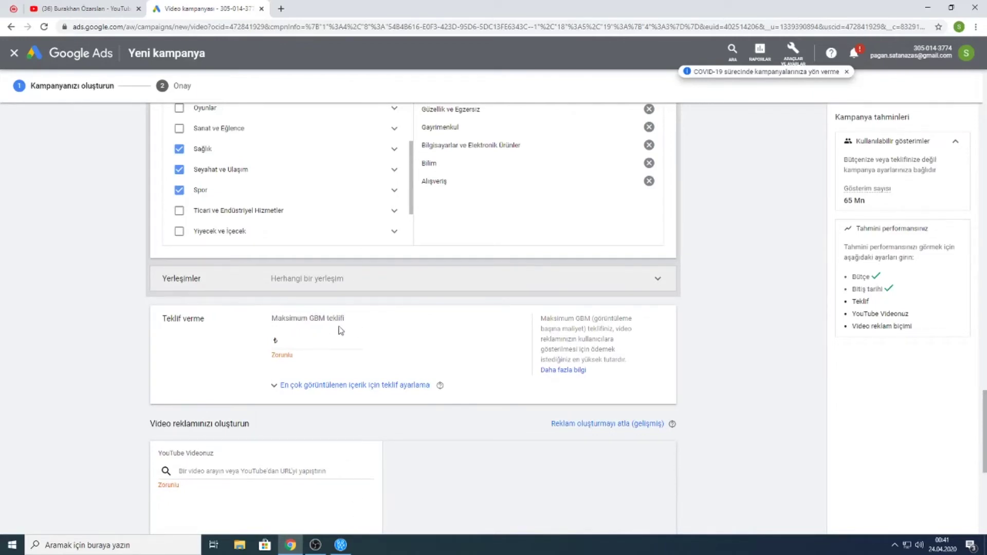
Set the Maksimum GBM teklifi for the ad group to ₺0,01
{"action": "left_click", "coordinate": [318, 340]}
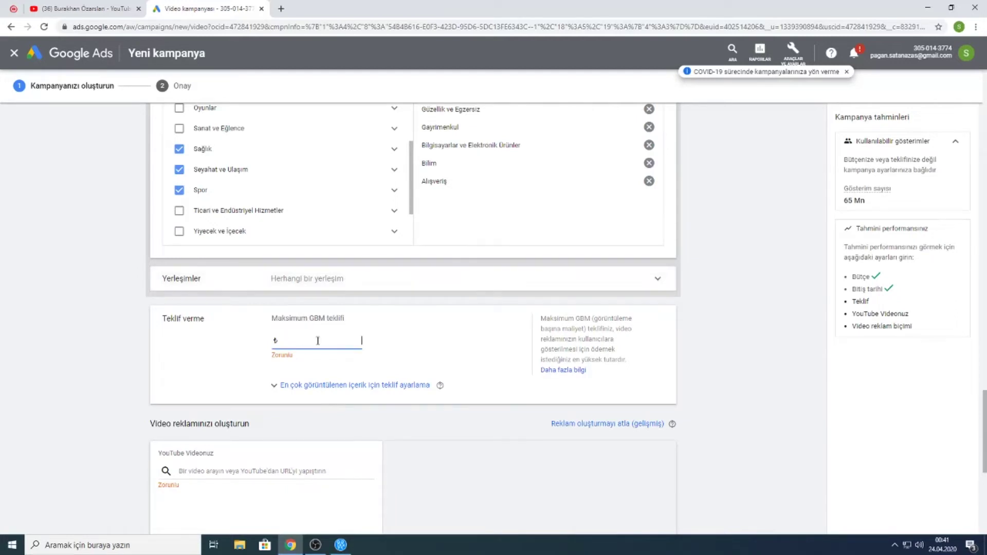
{"action": "left_click", "coordinate": [89, 8]}
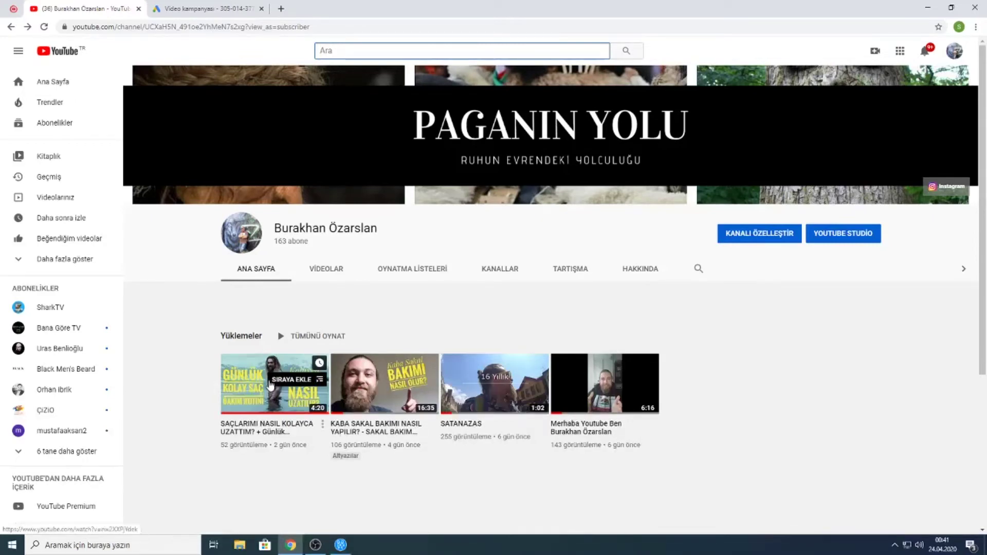
{"action": "left_click", "coordinate": [190, 6]}
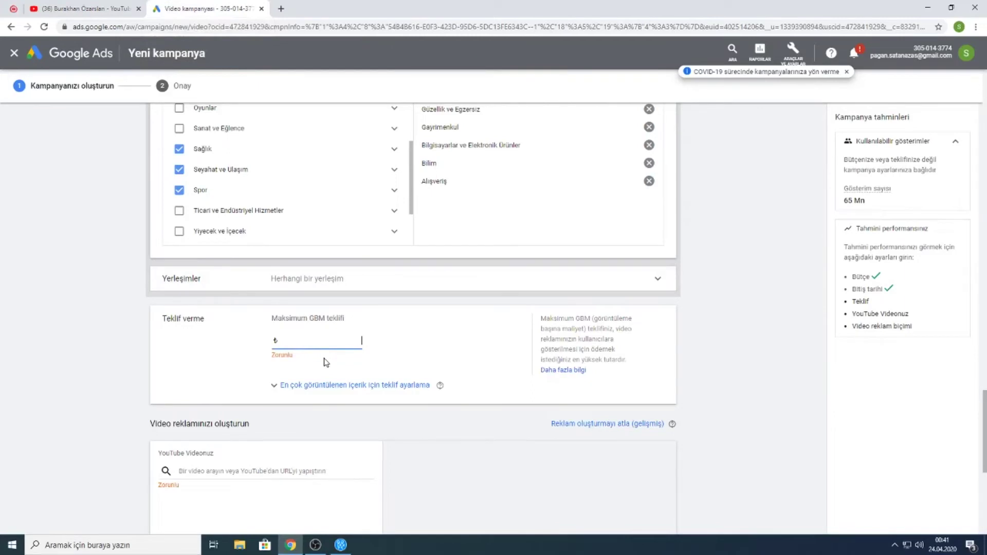
{"action": "type", "text": "0,00"}
{"action": "type", "text": "1"}
{"action": "left_click", "coordinate": [413, 349]}
{"action": "left_click_drag", "start_coordinate": [354, 337], "coordinate": [330, 338]}
Set the bid adjustment for the most viewed content (En çok görüntülenen içerik) to 100%
{"action": "left_click", "coordinate": [369, 386]}
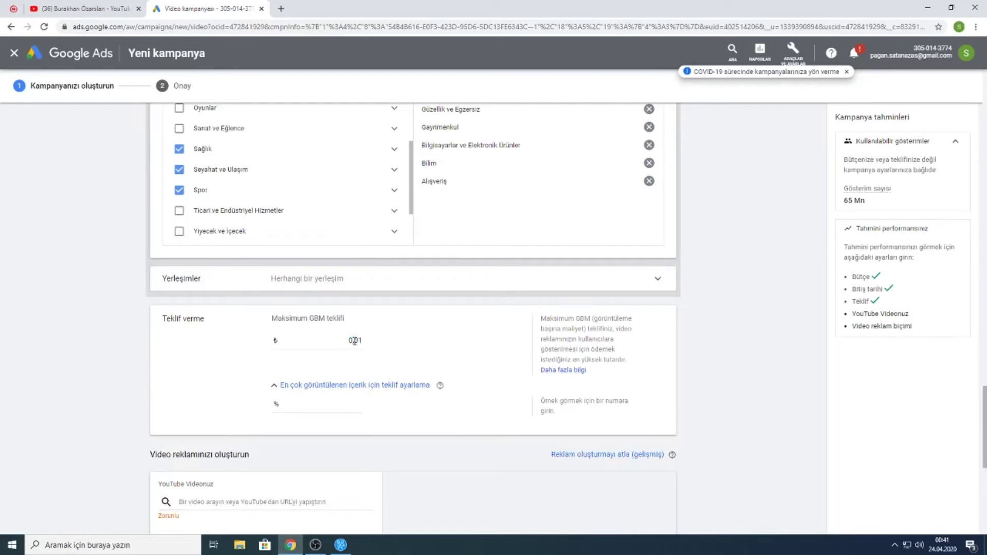
{"action": "left_click", "coordinate": [325, 402]}
{"action": "type", "text": "100"}
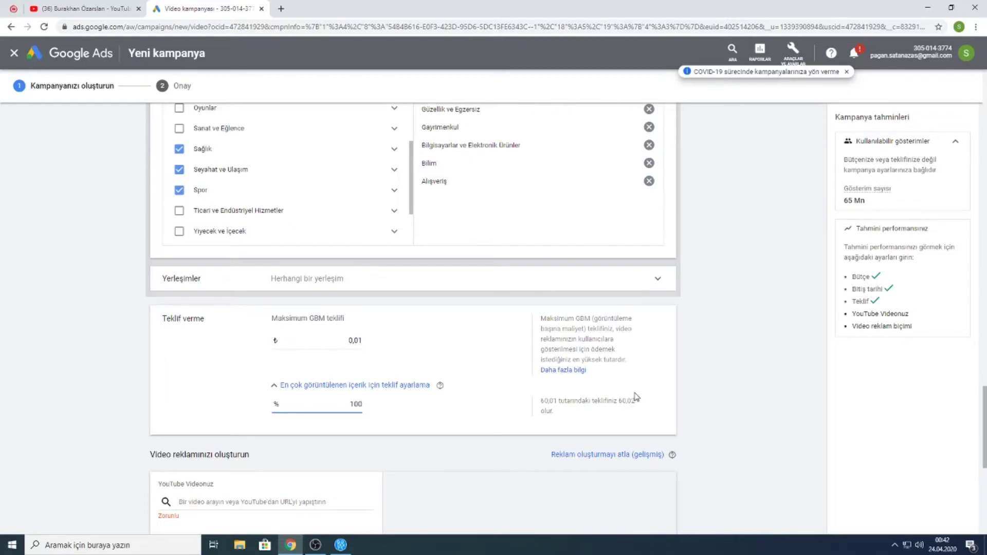
Review the Maksimum GBM teklifi and the adjusted bid amount for the most viewed content
{"action": "scroll", "coordinate": [568, 392], "scroll_direction": "down", "scroll_amount": 2}
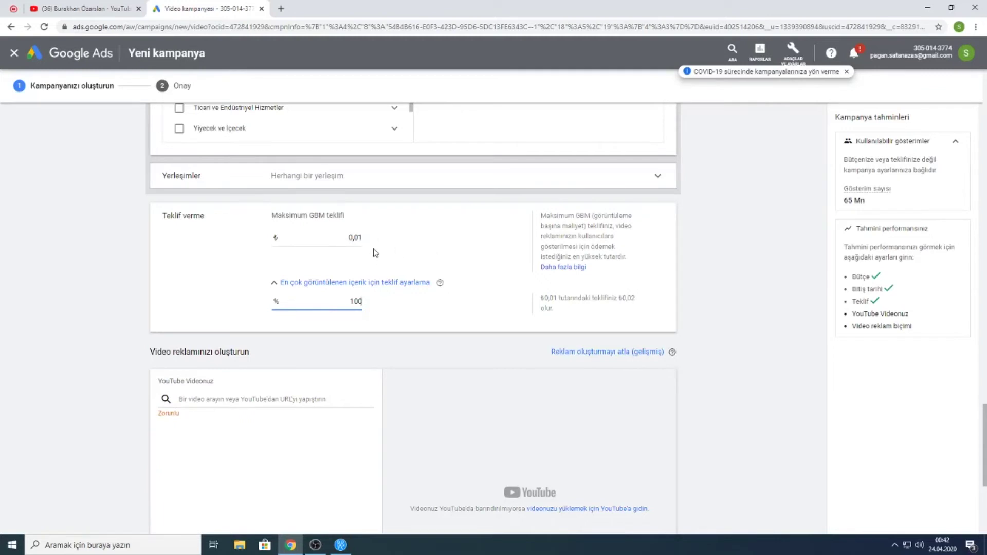
{"action": "left_click_drag", "start_coordinate": [359, 237], "coordinate": [375, 238]}
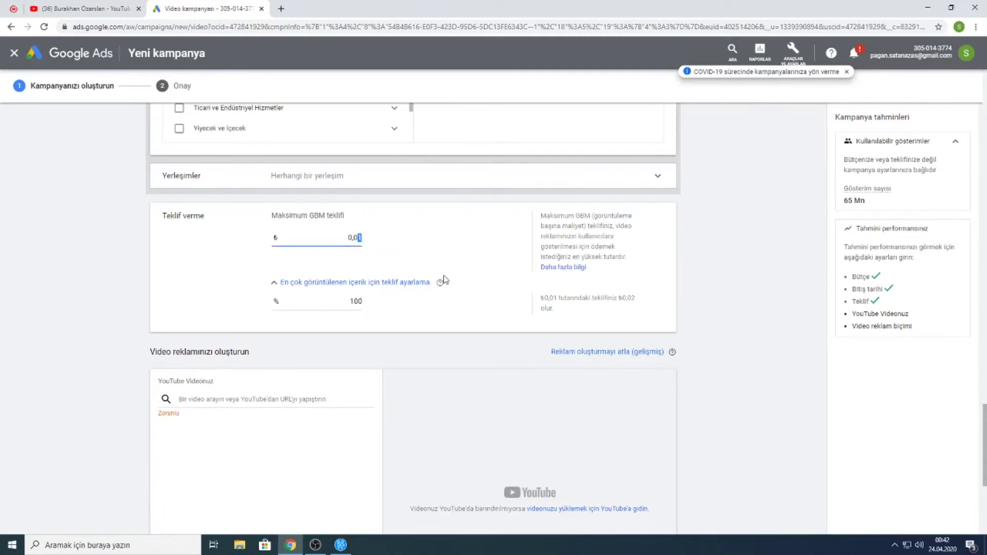
{"action": "left_click_drag", "start_coordinate": [633, 298], "coordinate": [672, 305]}
Copy the URL of the video SAÇLARIMI NASIL KOLAYCA UZATTIM? on YouTube and add it as the ad's YouTube video
{"action": "scroll", "coordinate": [390, 337], "scroll_direction": "down", "scroll_amount": 2}
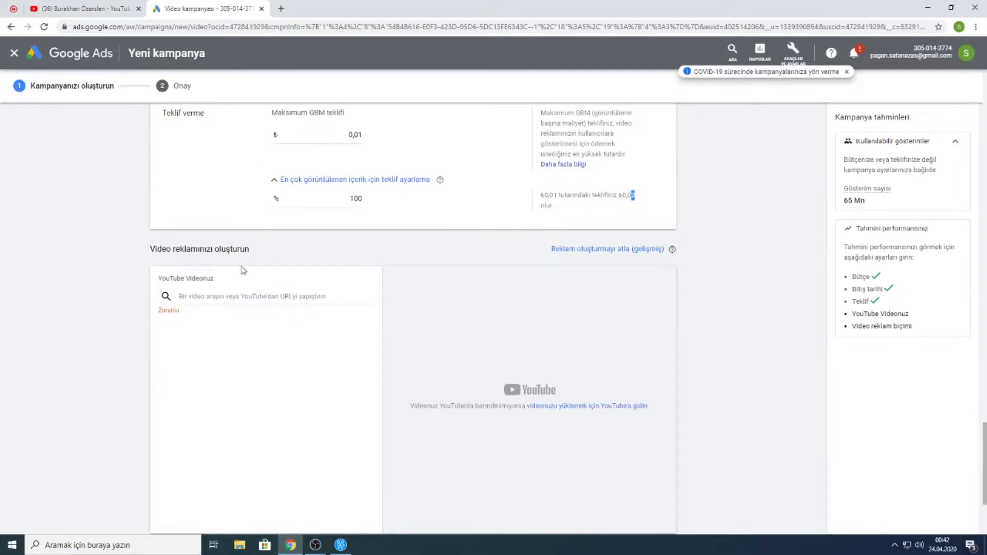
{"action": "left_click", "coordinate": [103, 8]}
{"action": "left_click", "coordinate": [286, 393]}
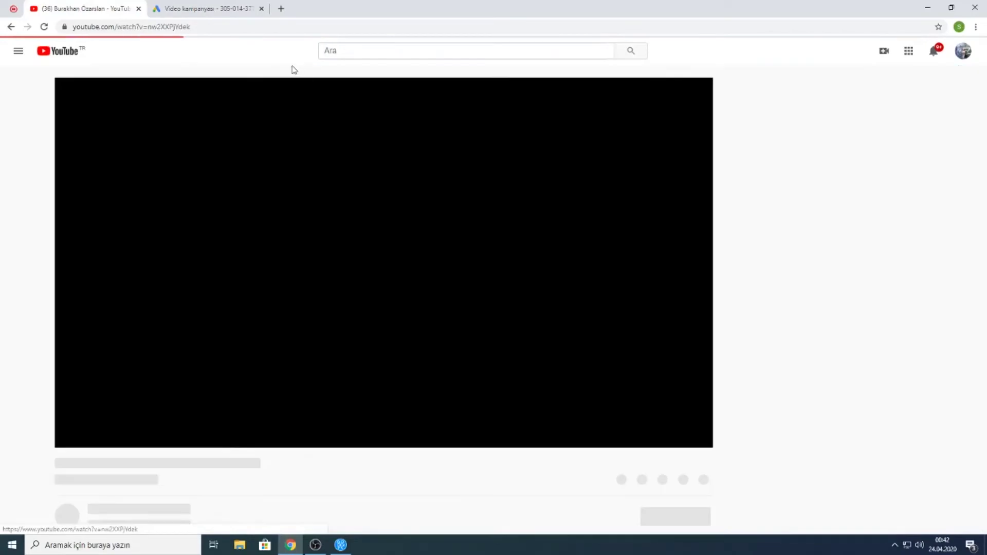
{"action": "right_click", "coordinate": [229, 26]}
{"action": "left_click", "coordinate": [271, 83]}
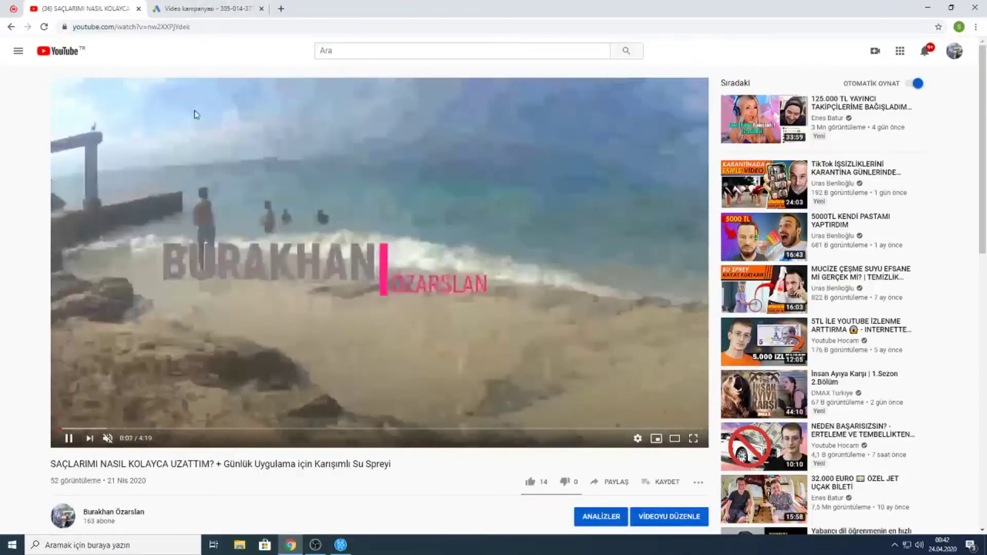
{"action": "left_click", "coordinate": [198, 5]}
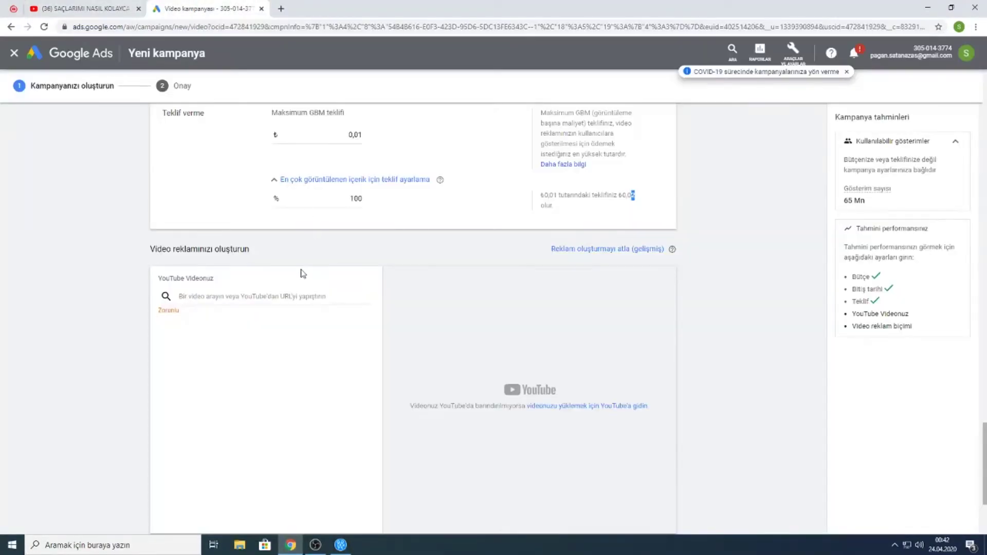
{"action": "right_click", "coordinate": [284, 296]}
{"action": "left_click", "coordinate": [334, 375]}
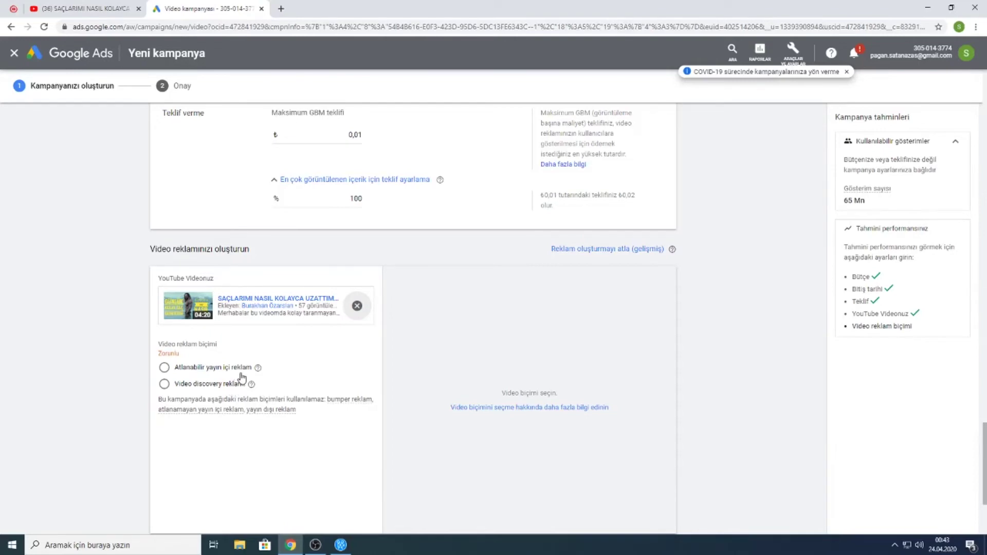
Choose Video discovery reklamı as the video ad format, checking the YouTube watch page for where each format appears
{"action": "left_click", "coordinate": [67, 5]}
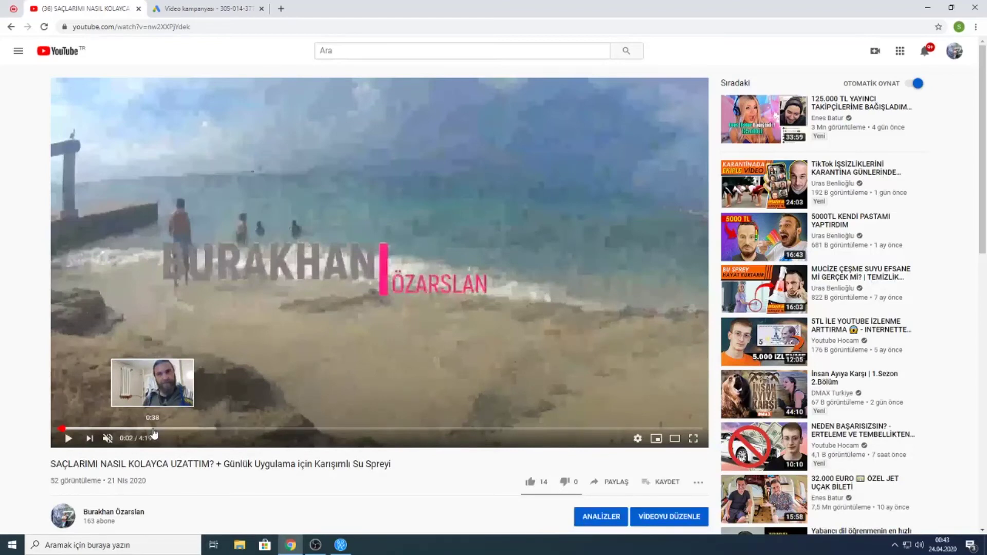
{"action": "left_click", "coordinate": [195, 8]}
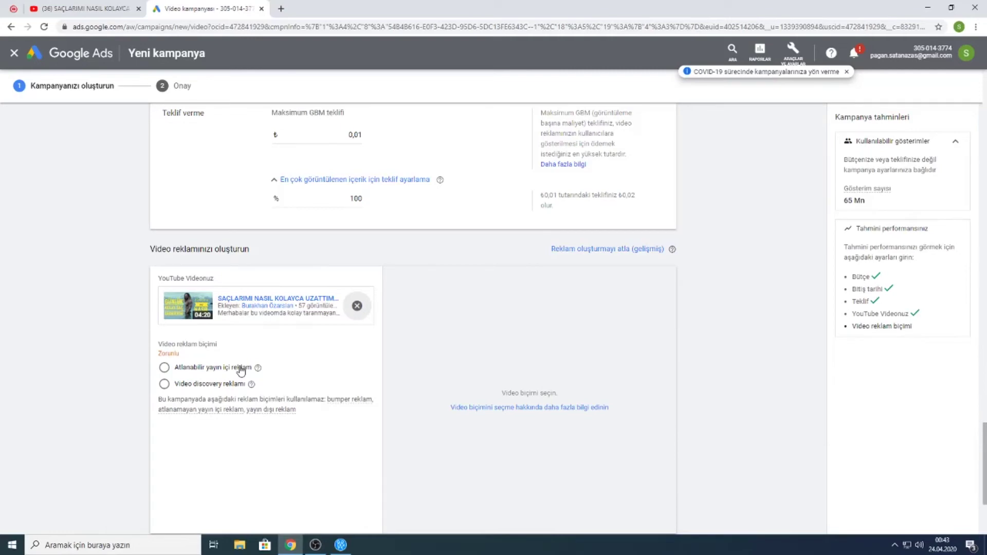
{"action": "left_click", "coordinate": [200, 389]}
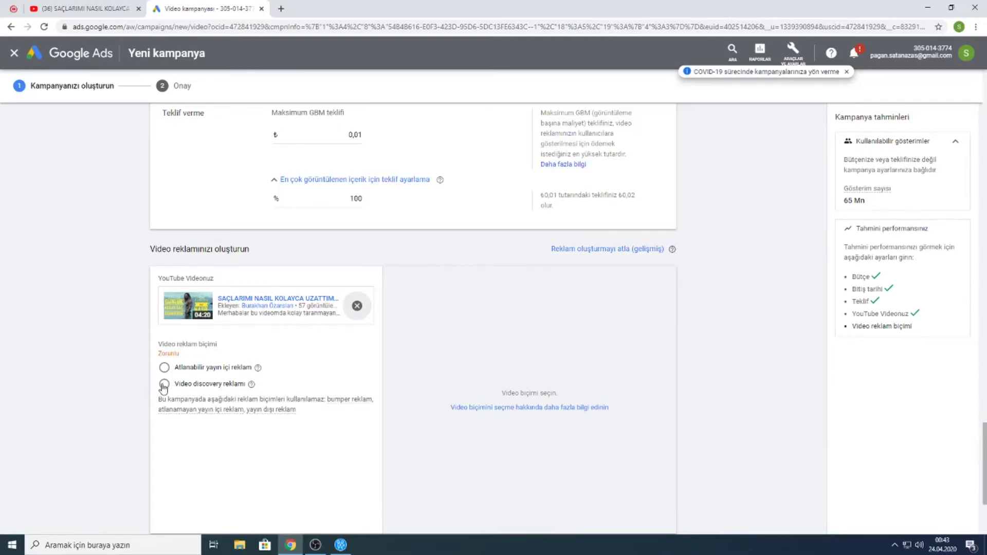
{"action": "left_click", "coordinate": [106, 7]}
{"action": "left_click", "coordinate": [361, 51]}
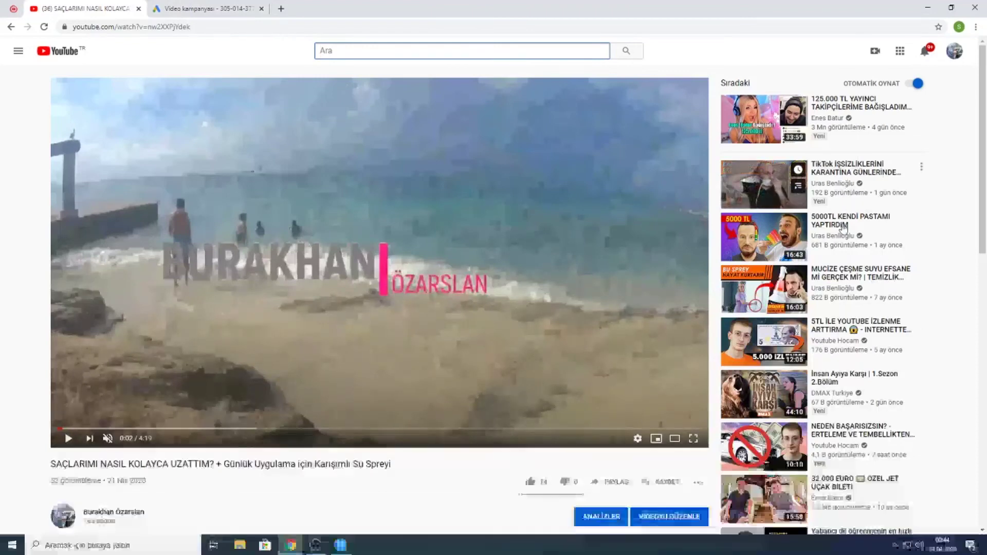
{"action": "left_click", "coordinate": [234, 8]}
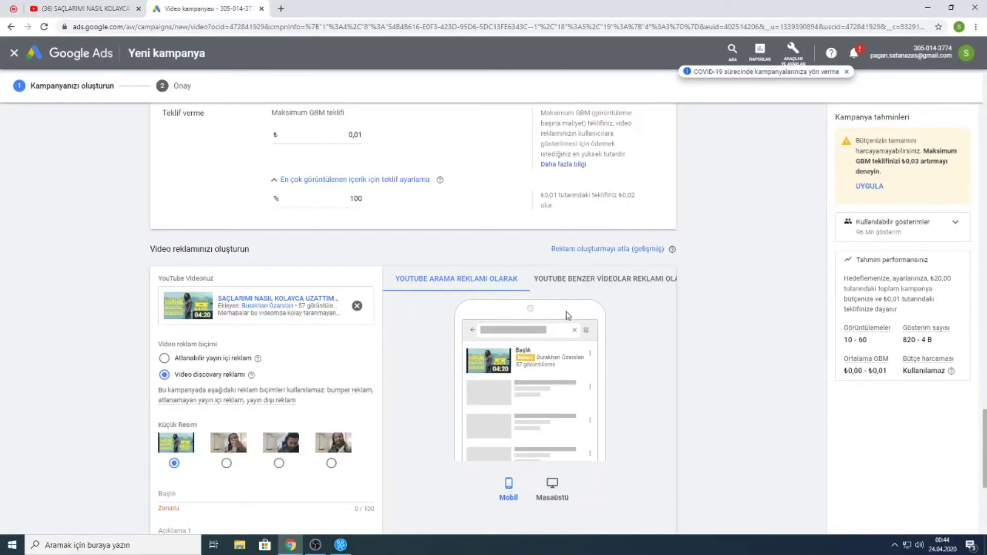
Preview the ad on desktop both as a YouTube search ad and as a related videos ad
{"action": "left_click", "coordinate": [551, 502]}
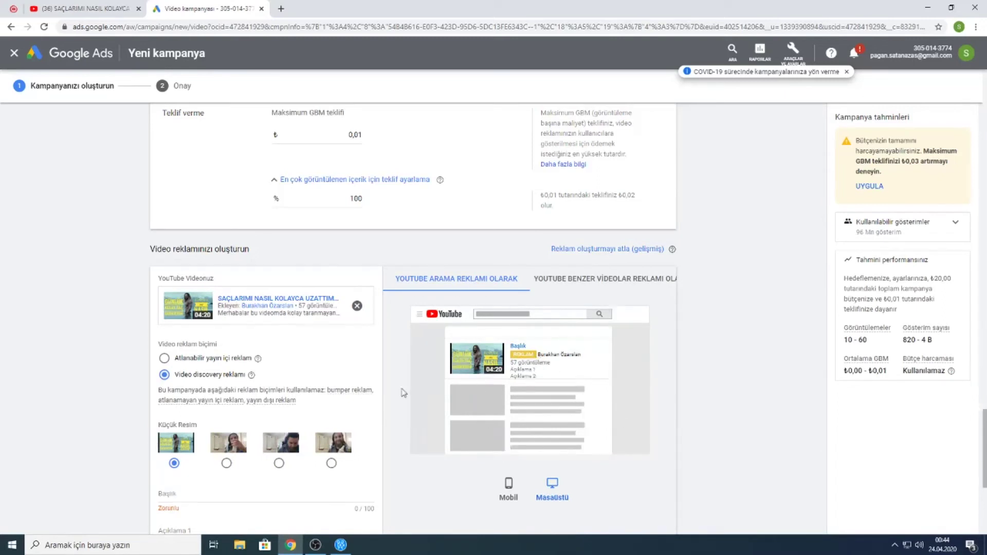
{"action": "left_click", "coordinate": [619, 284]}
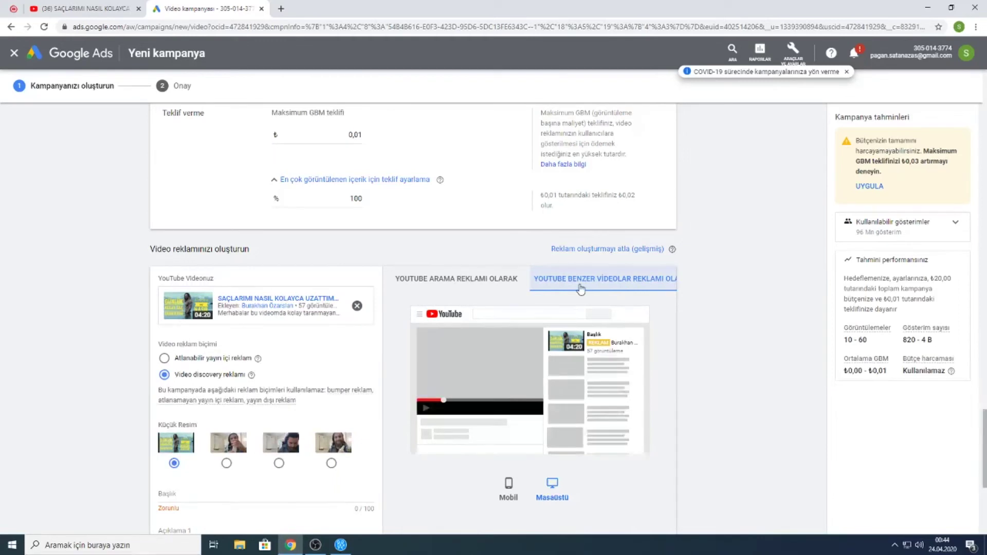
{"action": "left_click", "coordinate": [503, 283]}
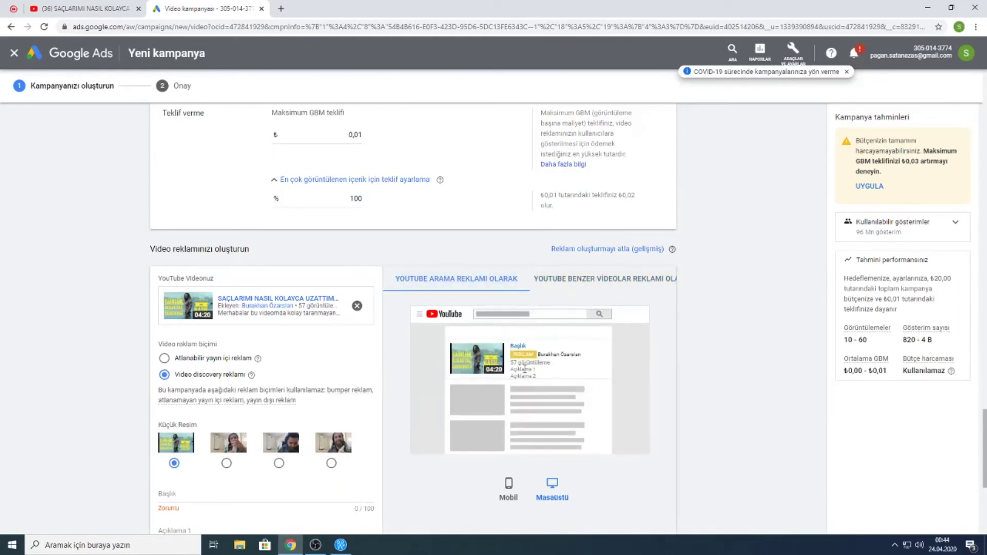
{"action": "left_click", "coordinate": [574, 283]}
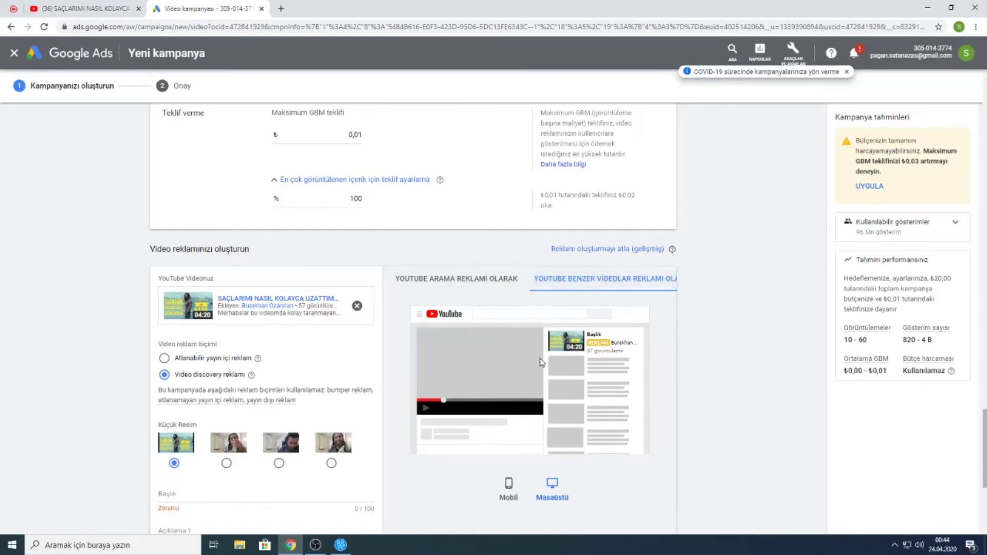
{"action": "left_click", "coordinate": [473, 289]}
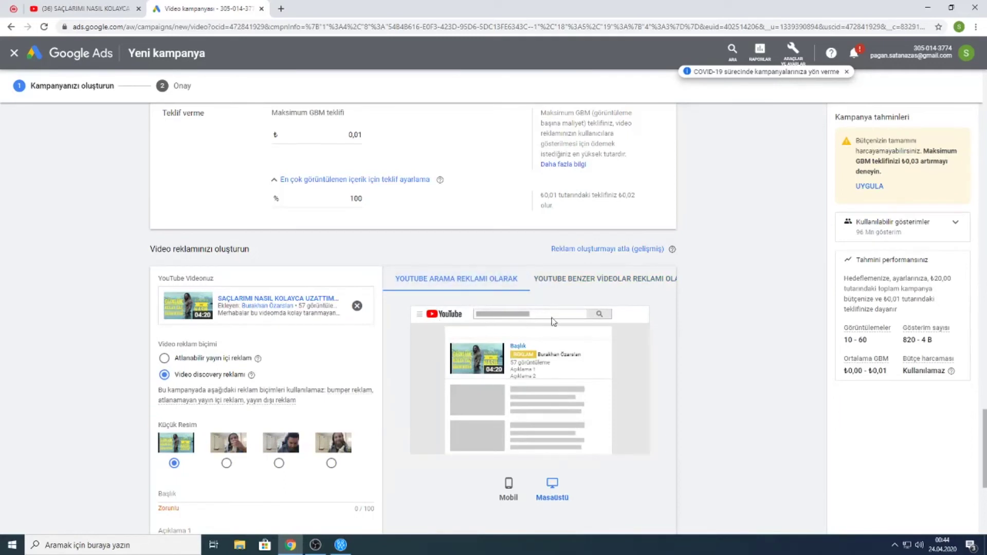
Enter the headline Nasıl Kolay Saç Uzattım? with the descriptions Hızlı saç uzatma and Etkili çözüm
{"action": "scroll", "coordinate": [334, 389], "scroll_direction": "down", "scroll_amount": 2}
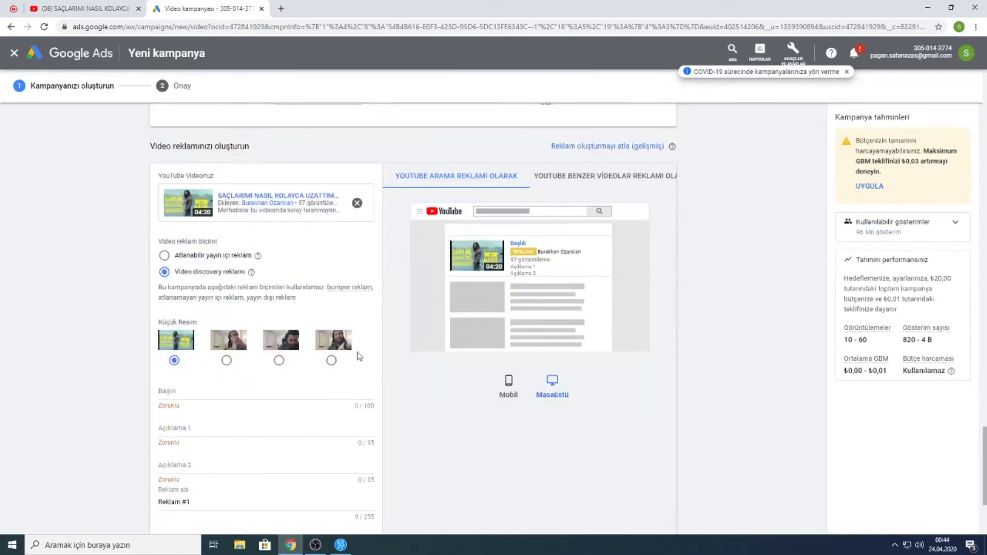
{"action": "left_click", "coordinate": [232, 393]}
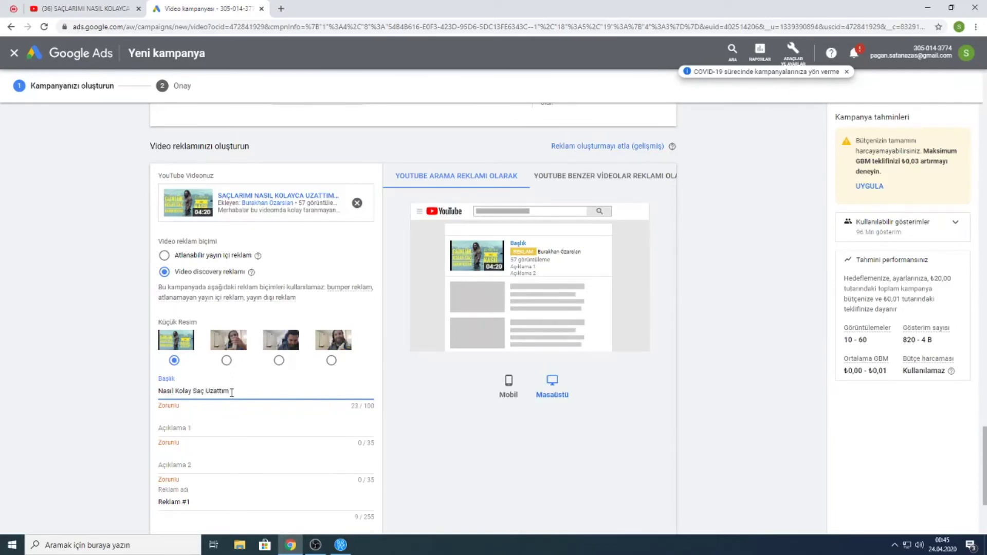
{"action": "left_click", "coordinate": [208, 425]}
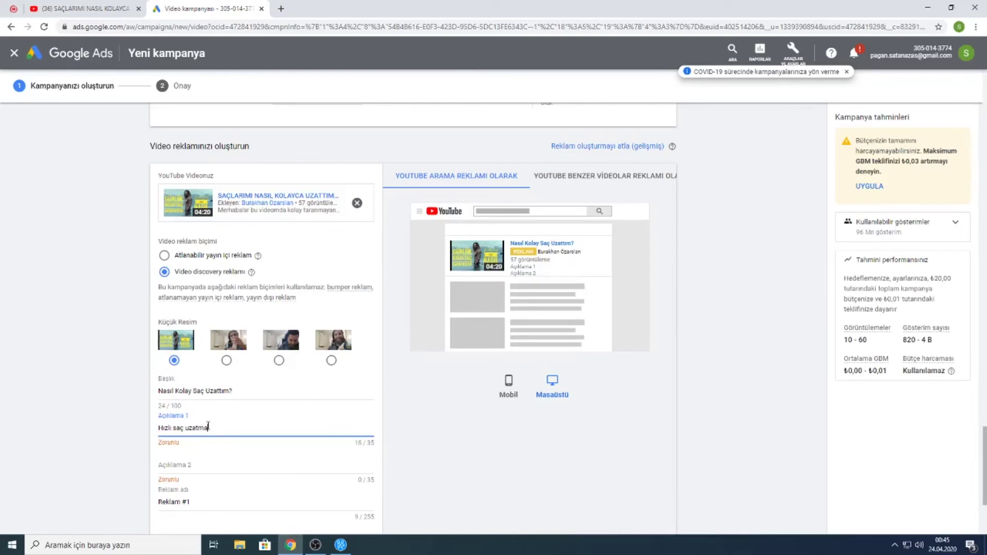
{"action": "left_click", "coordinate": [197, 466]}
{"action": "type", "text": "e"}
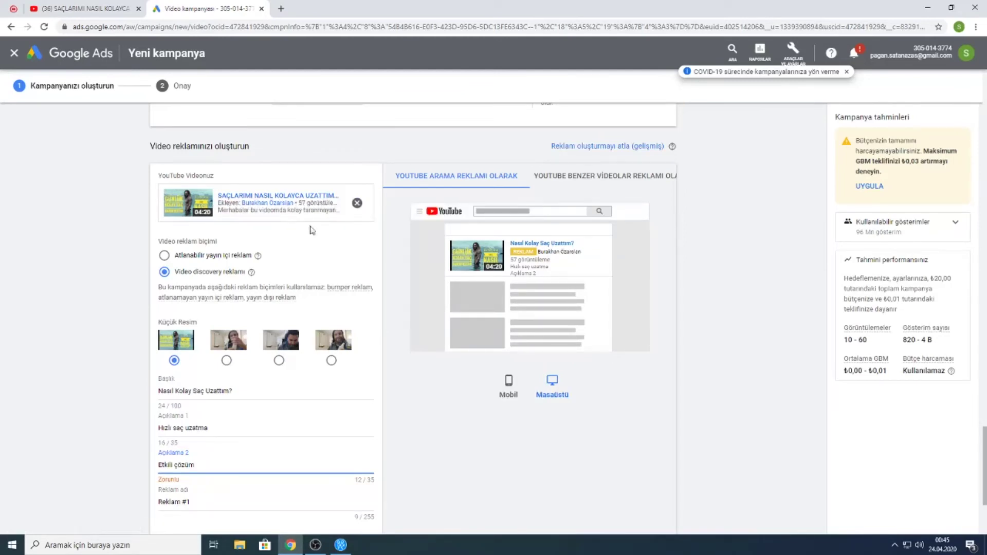
Change the ad headline to Nasıl kolay saç uzattım? with only its first word capitalized
{"action": "left_click", "coordinate": [211, 391]}
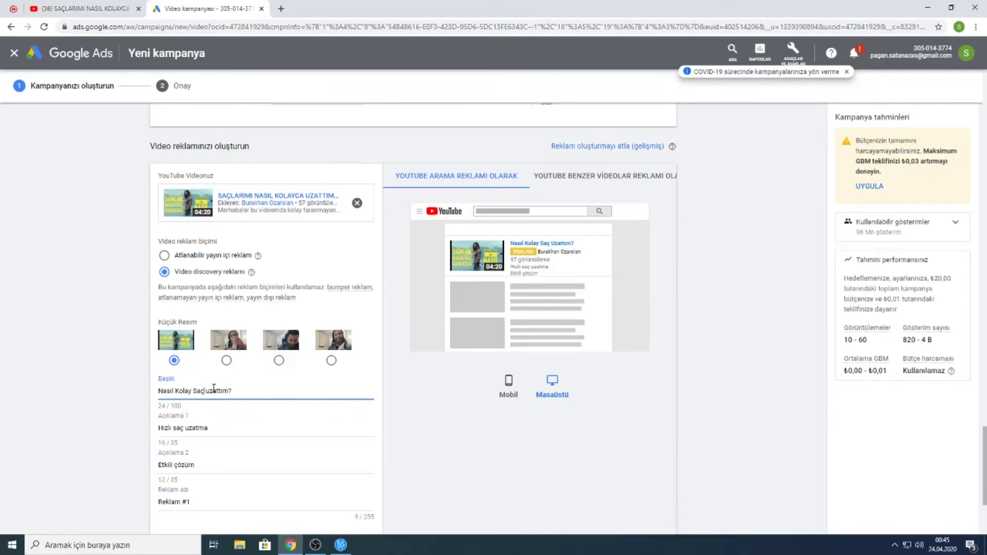
{"action": "key", "text": "BackSpace"}
{"action": "type", "text": "s"}
{"action": "key", "text": "BackSpace"}
{"action": "type", "text": "k"}
Try to create the campaign and change its name to youtube reklam 1
{"action": "scroll", "coordinate": [257, 400], "scroll_direction": "down", "scroll_amount": 2}
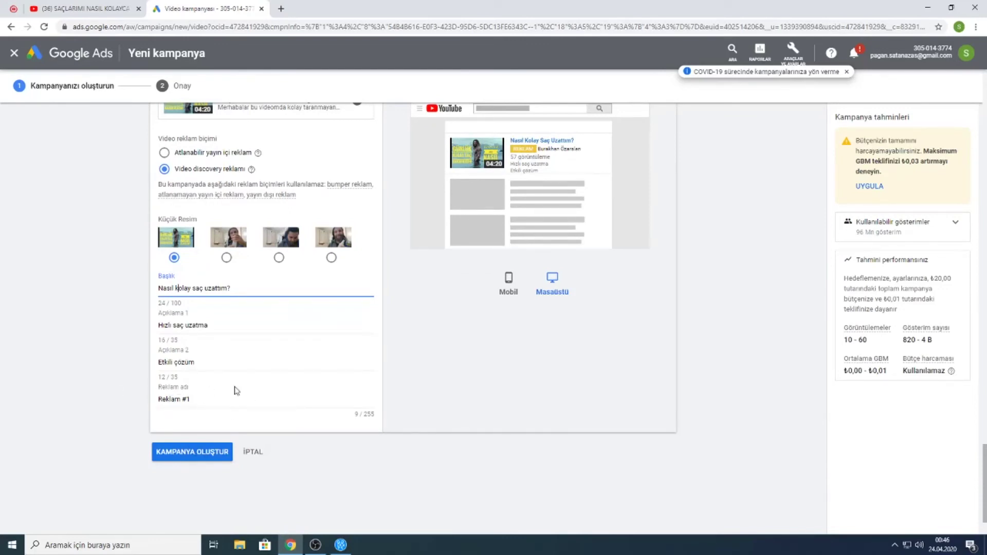
{"action": "left_click", "coordinate": [215, 453]}
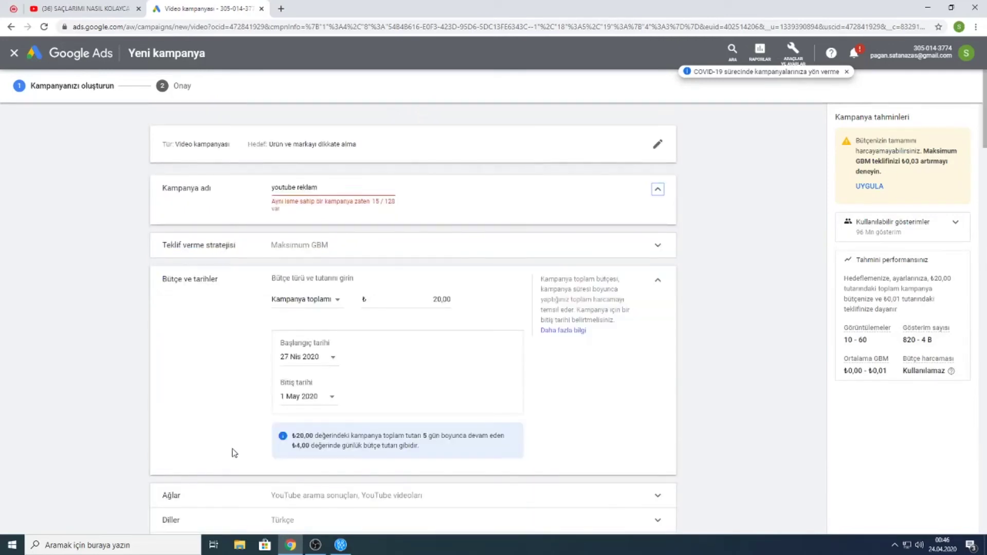
{"action": "left_click", "coordinate": [347, 191]}
Apply the suggested Maksimum GBM bid of ₺0,03 and look at the recommended videos on the YouTube watch page
{"action": "left_click", "coordinate": [870, 188]}
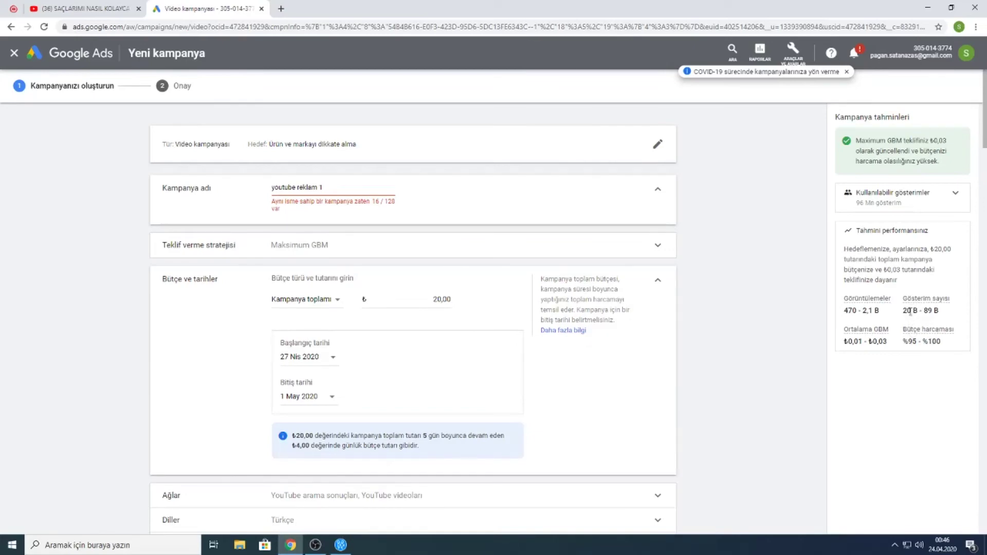
{"action": "left_click", "coordinate": [98, 9]}
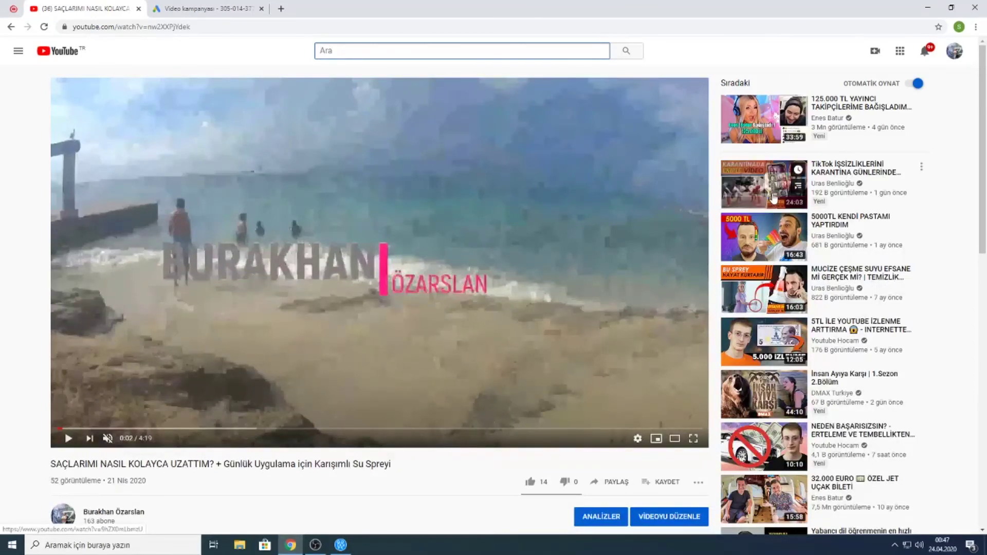
{"action": "left_click", "coordinate": [208, 9]}
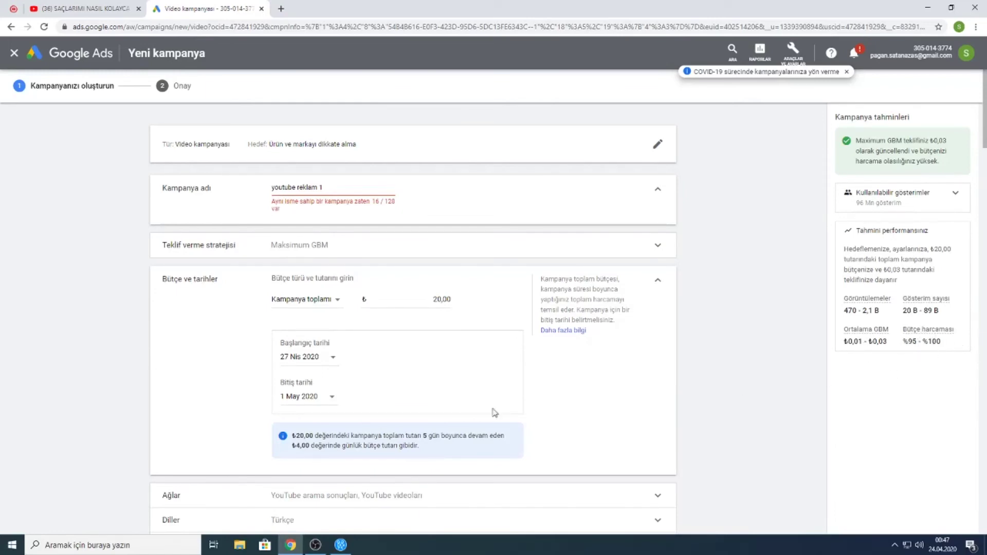
Create the campaign from the end of the completed setup form
{"action": "scroll", "coordinate": [467, 414], "scroll_direction": "down", "scroll_amount": 2}
{"action": "scroll", "coordinate": [471, 352], "scroll_direction": "down", "scroll_amount": 15}
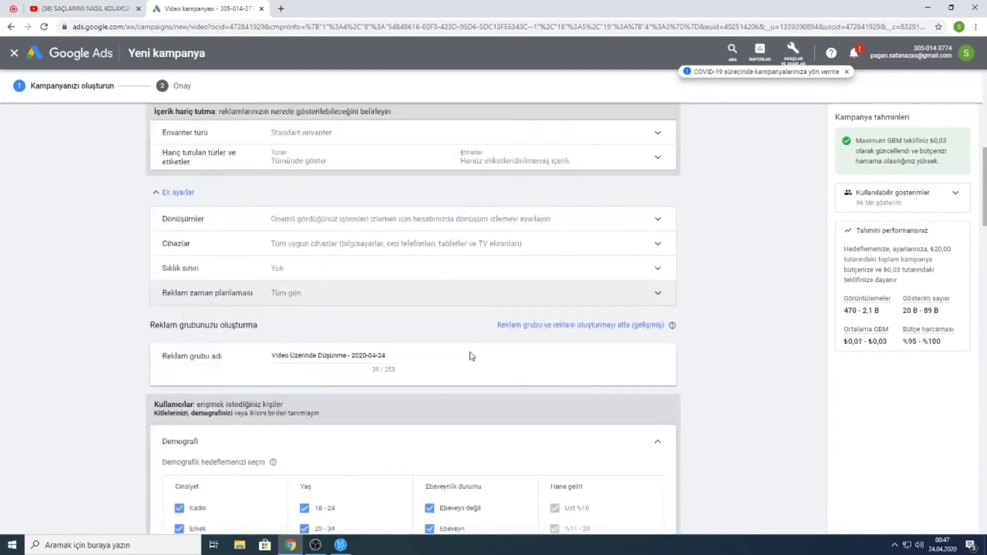
{"action": "scroll", "coordinate": [782, 426], "scroll_direction": "down", "scroll_amount": 20}
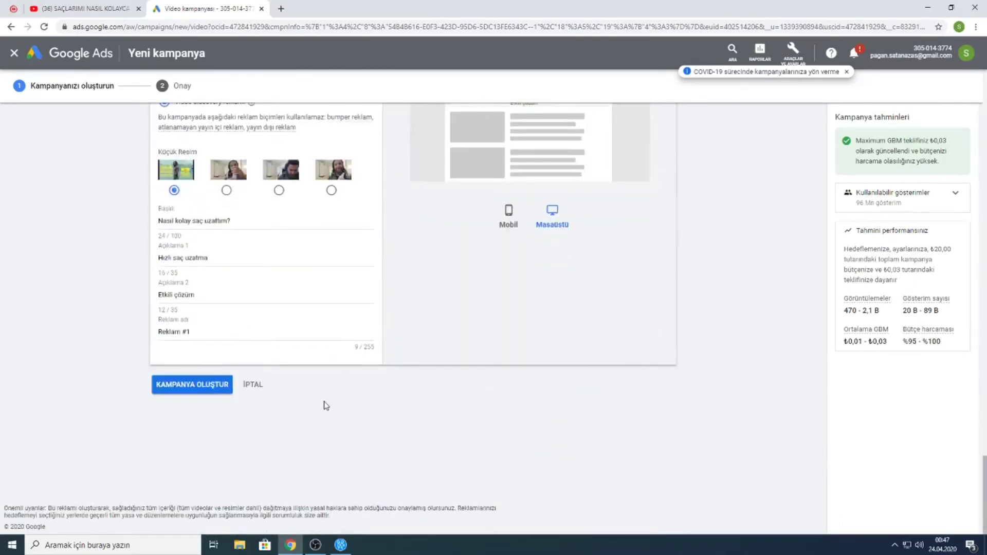
{"action": "left_click", "coordinate": [196, 387]}
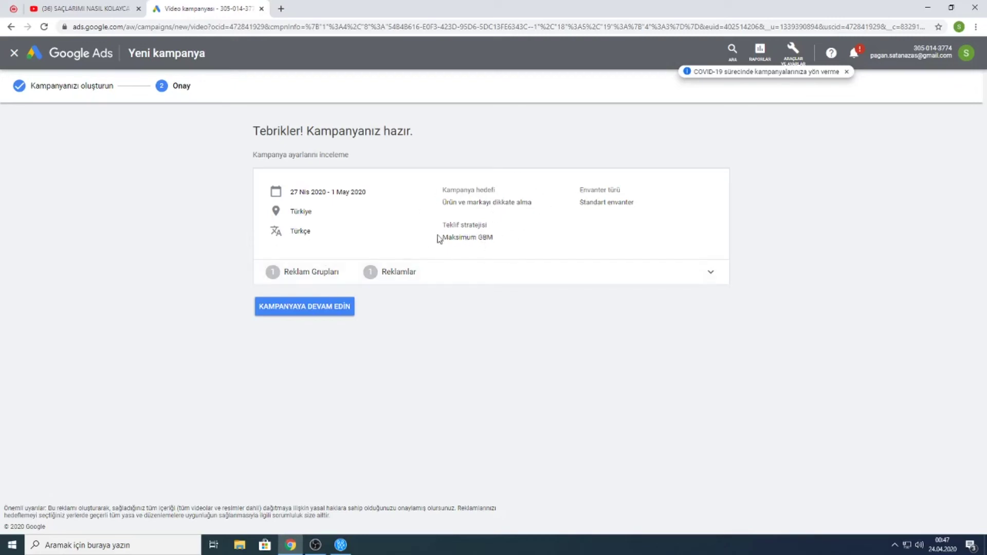
Check the Teklif stratejisi in the campaign summary and continue to the campaign
{"action": "left_click_drag", "start_coordinate": [440, 238], "coordinate": [546, 239]}
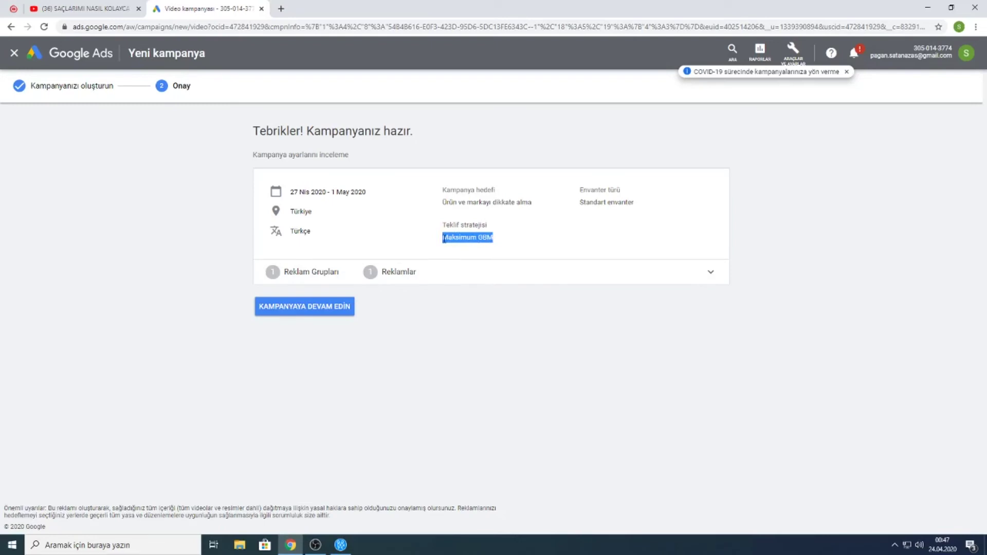
{"action": "left_click", "coordinate": [507, 243]}
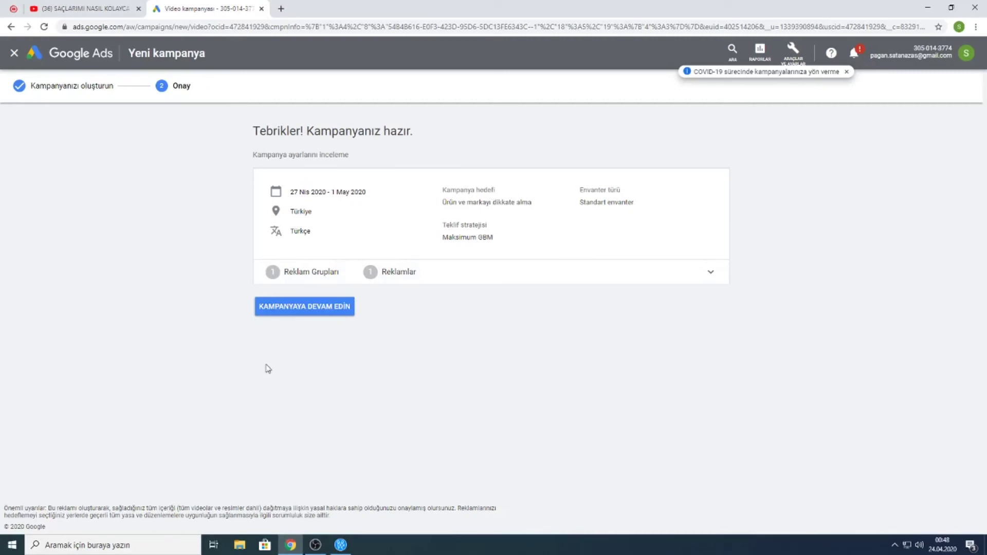
{"action": "left_click", "coordinate": [317, 310]}
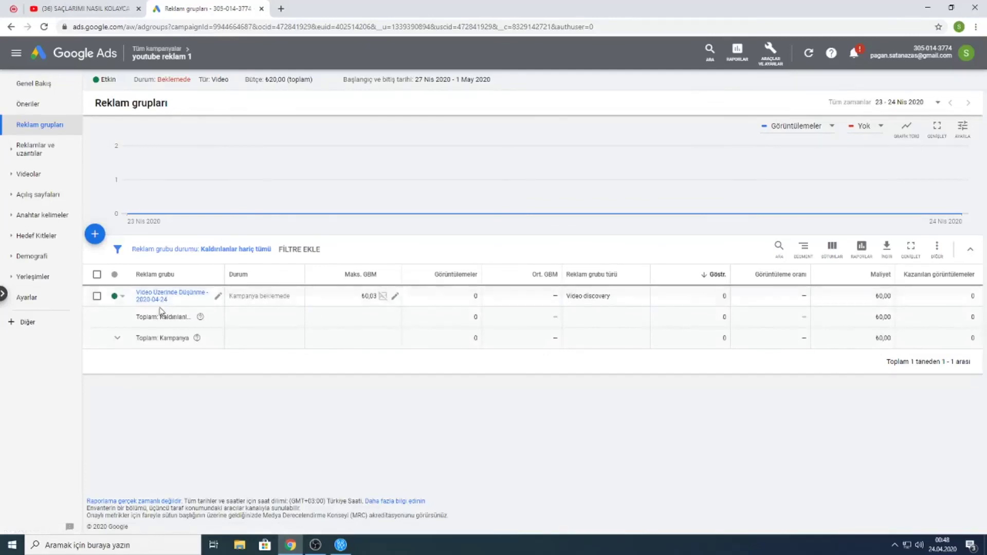
Examine the ad group's maximum GBM bid and the campaign's start and end dates
{"action": "left_click", "coordinate": [381, 303]}
{"action": "left_click_drag", "start_coordinate": [422, 79], "coordinate": [403, 79]}
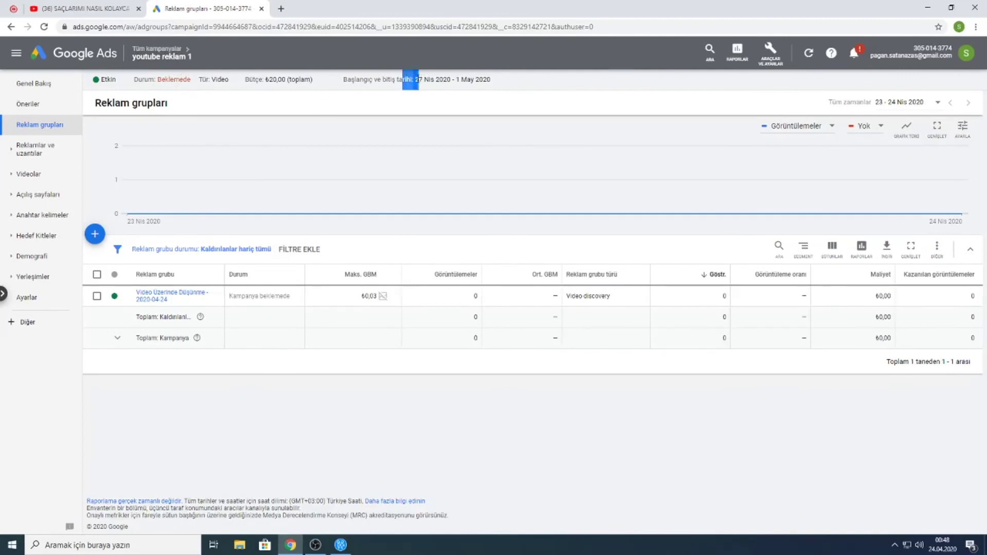
{"action": "left_click", "coordinate": [416, 80]}
{"action": "left_click_drag", "start_coordinate": [459, 79], "coordinate": [512, 80]}
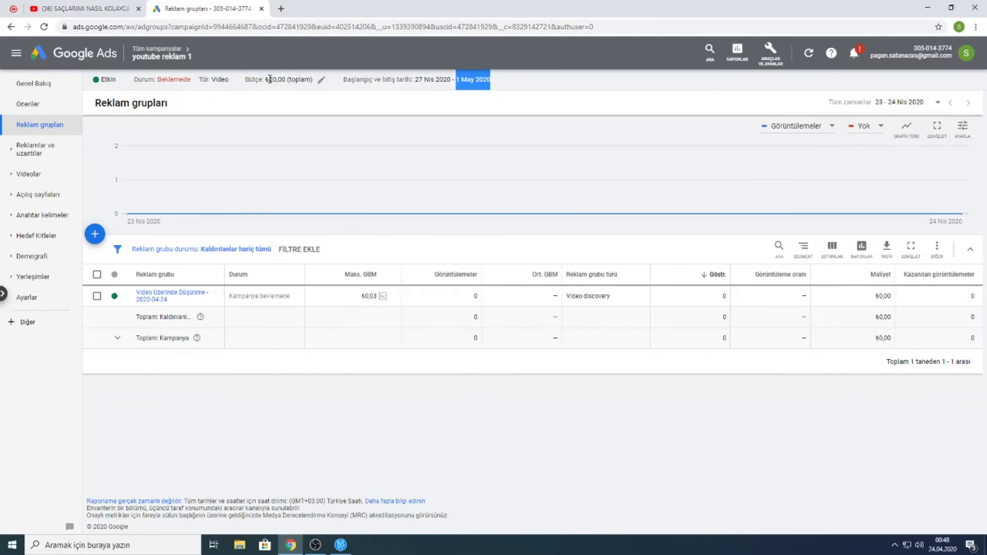
Check the campaign's total budget in its editor and leave it without saving
{"action": "left_click_drag", "start_coordinate": [267, 80], "coordinate": [293, 121]}
{"action": "left_click", "coordinate": [293, 118]}
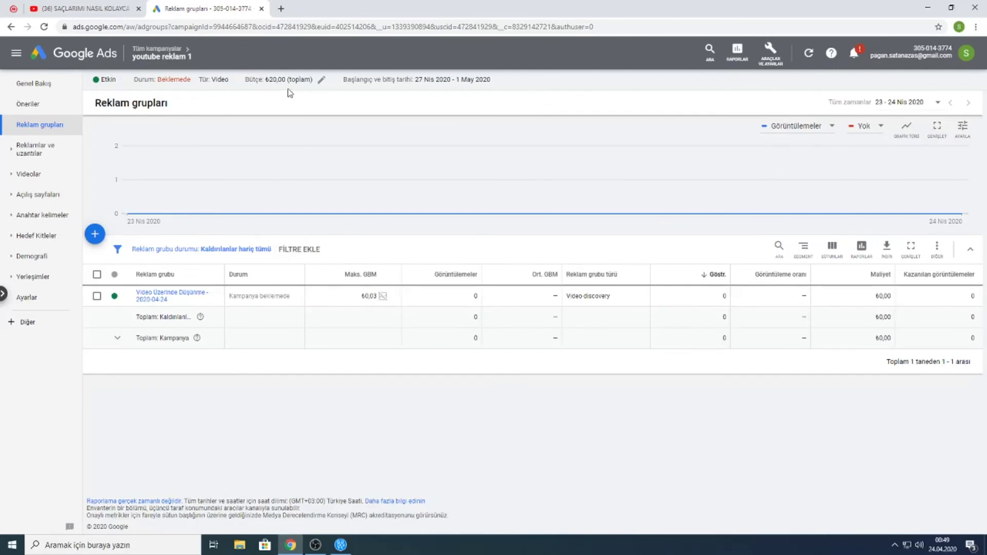
{"action": "left_click", "coordinate": [323, 83]}
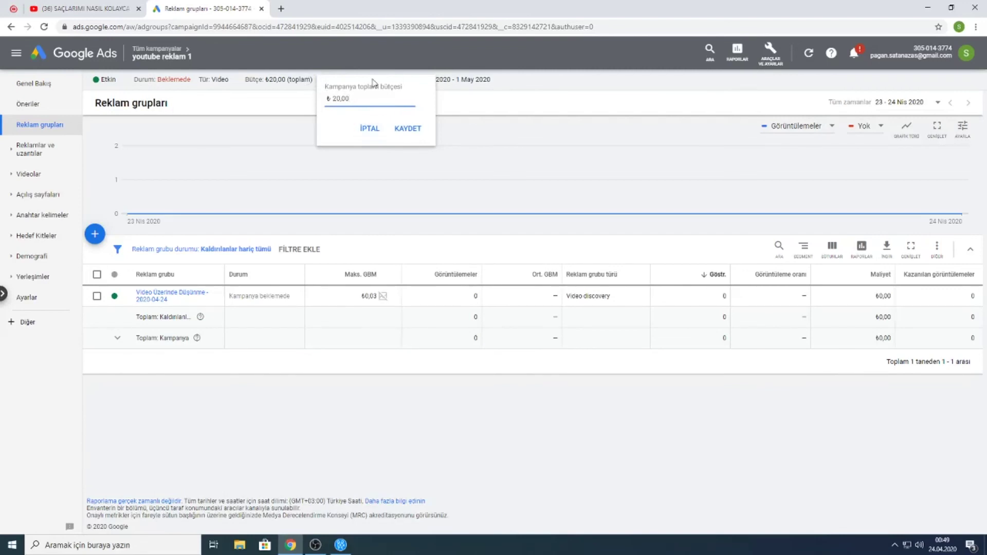
{"action": "left_click", "coordinate": [366, 133]}
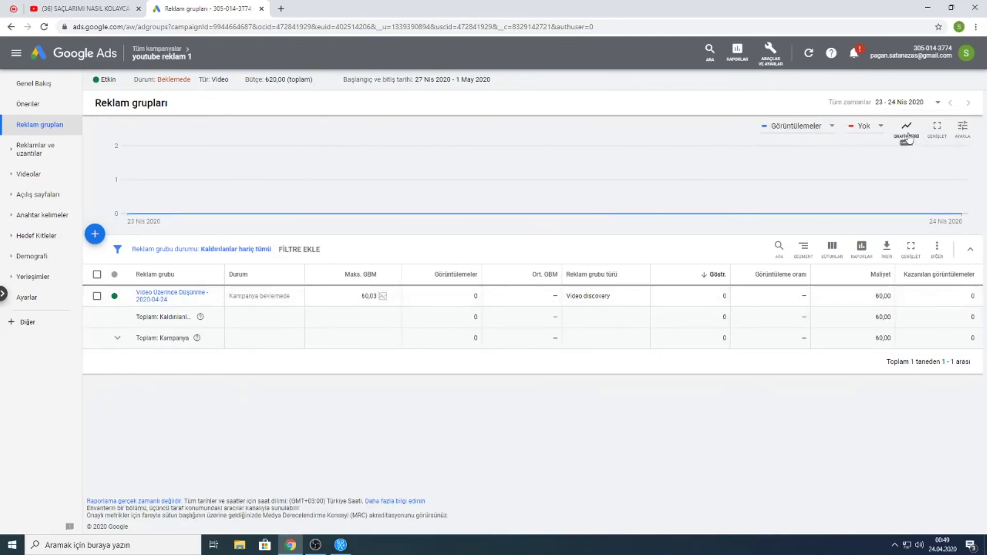
View the ad group performance chart in expanded form, collapse it, and check its display interval options
{"action": "left_click", "coordinate": [938, 130]}
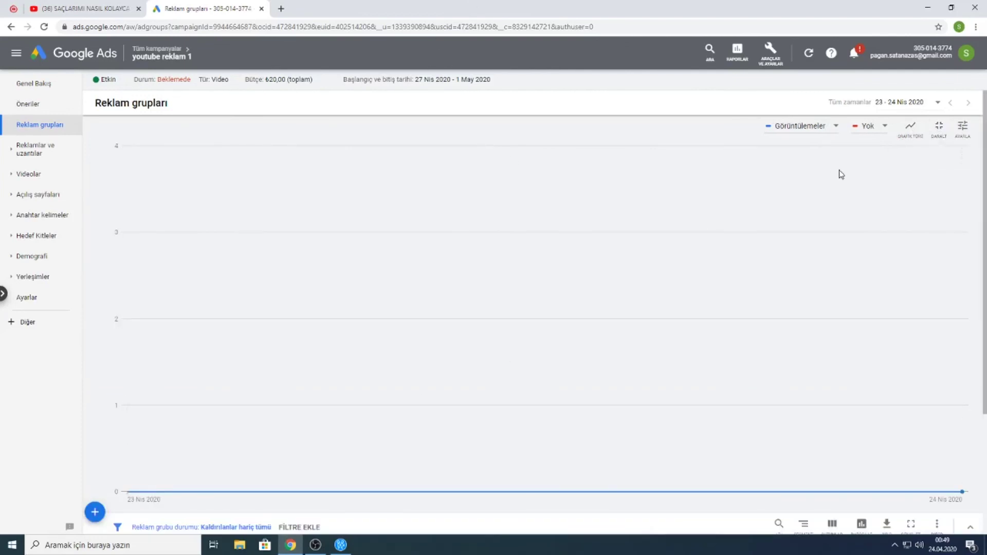
{"action": "left_click", "coordinate": [939, 128]}
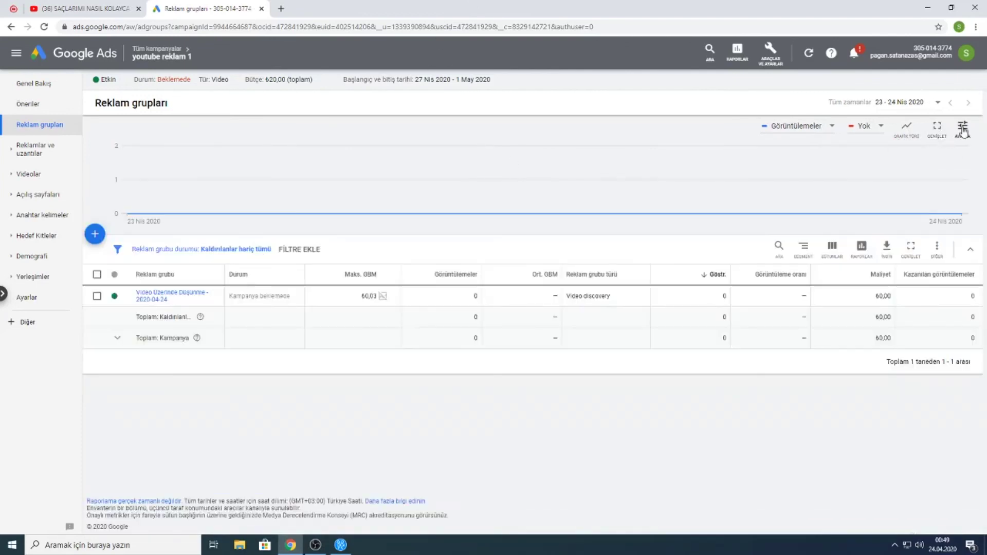
{"action": "left_click", "coordinate": [963, 130]}
{"action": "left_click", "coordinate": [925, 130]}
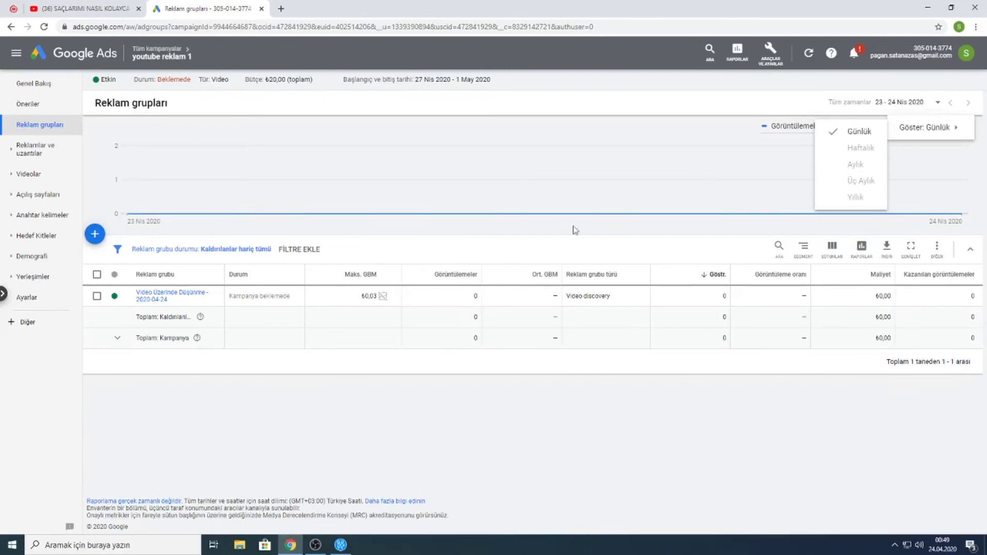
{"action": "left_click", "coordinate": [607, 114]}
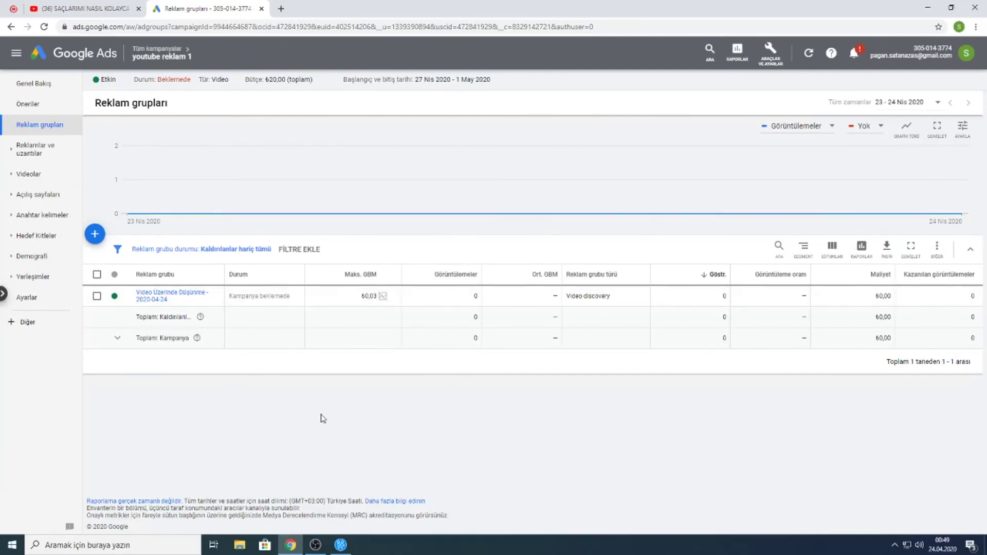
Open a new ad group form in the campaign and examine its name, targeting, bid and video ad sections
{"action": "left_click", "coordinate": [94, 235]}
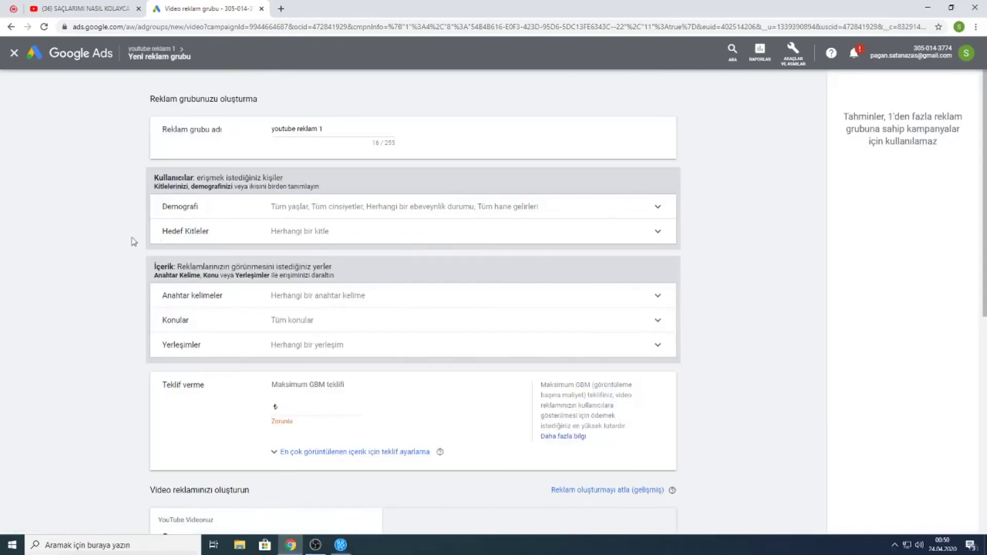
{"action": "left_click_drag", "start_coordinate": [344, 129], "coordinate": [161, 123]}
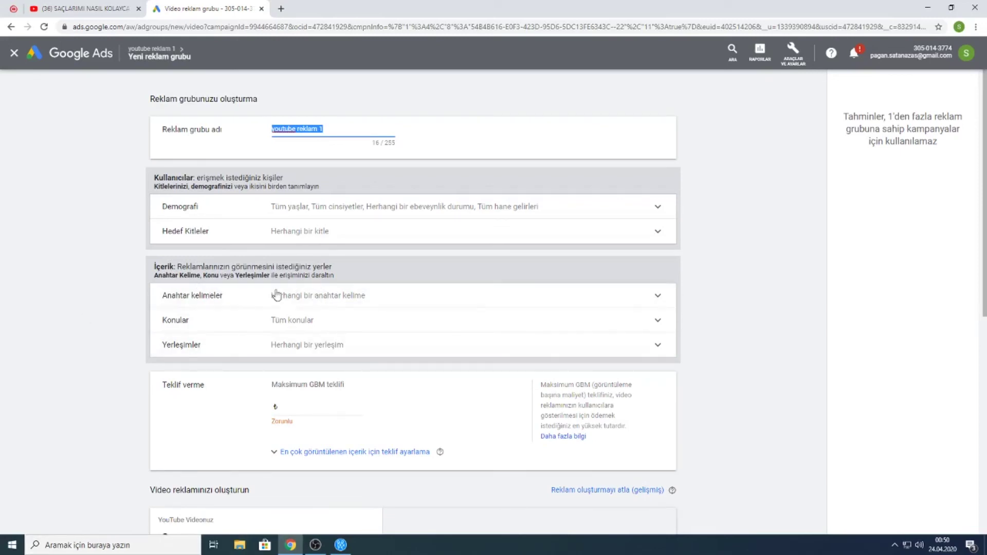
{"action": "left_click_drag", "start_coordinate": [236, 275], "coordinate": [278, 275]}
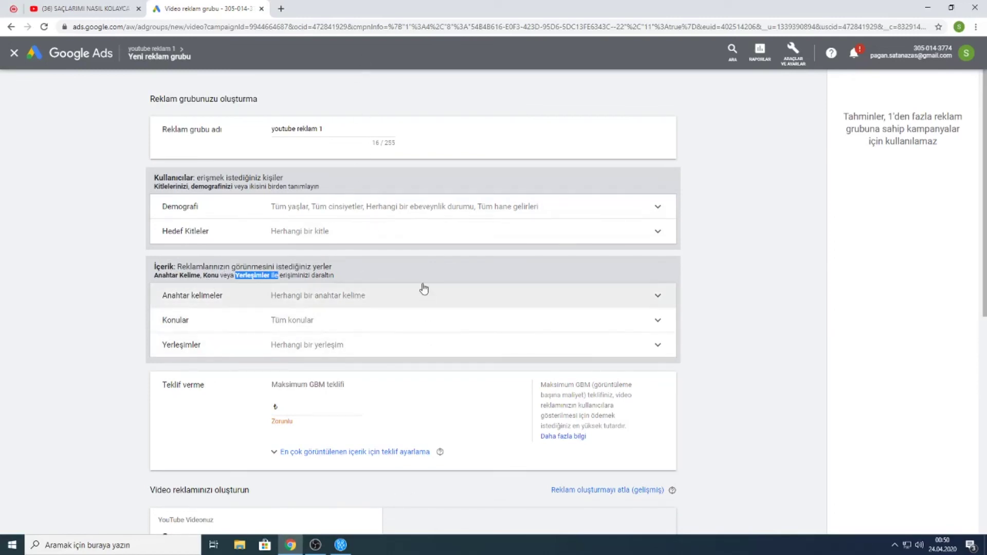
{"action": "left_click_drag", "start_coordinate": [335, 128], "coordinate": [221, 128]}
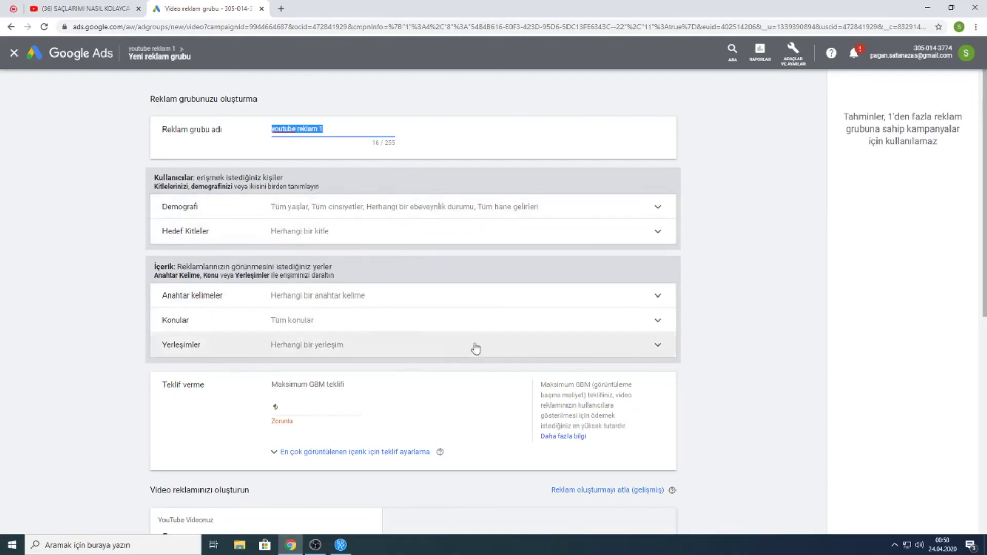
{"action": "scroll", "coordinate": [478, 339], "scroll_direction": "down", "scroll_amount": 4}
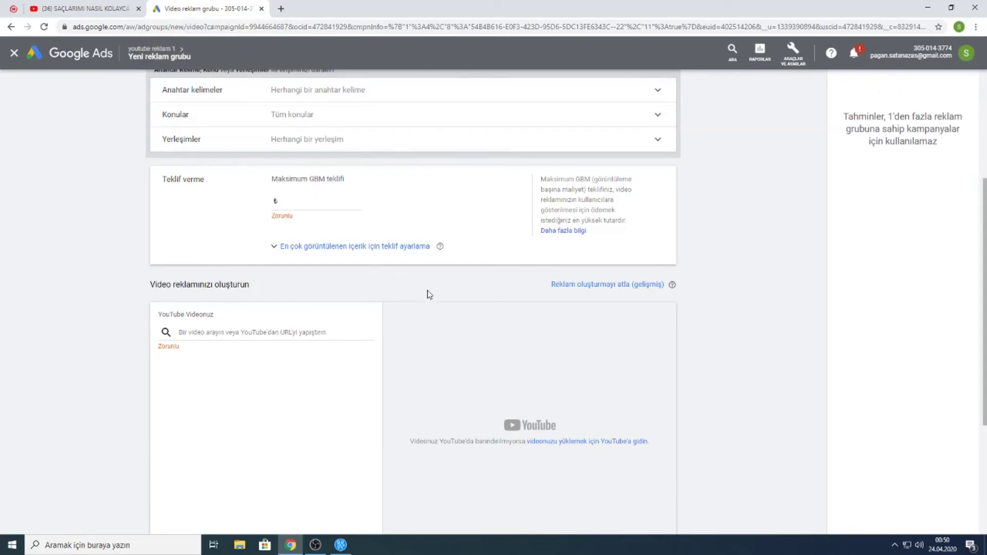
{"action": "scroll", "coordinate": [429, 294], "scroll_direction": "up", "scroll_amount": 4}
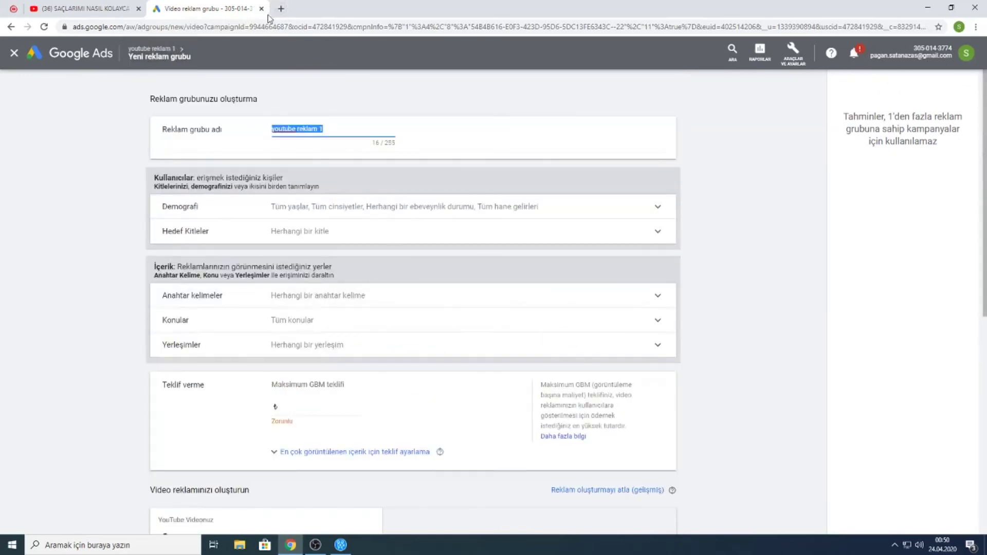